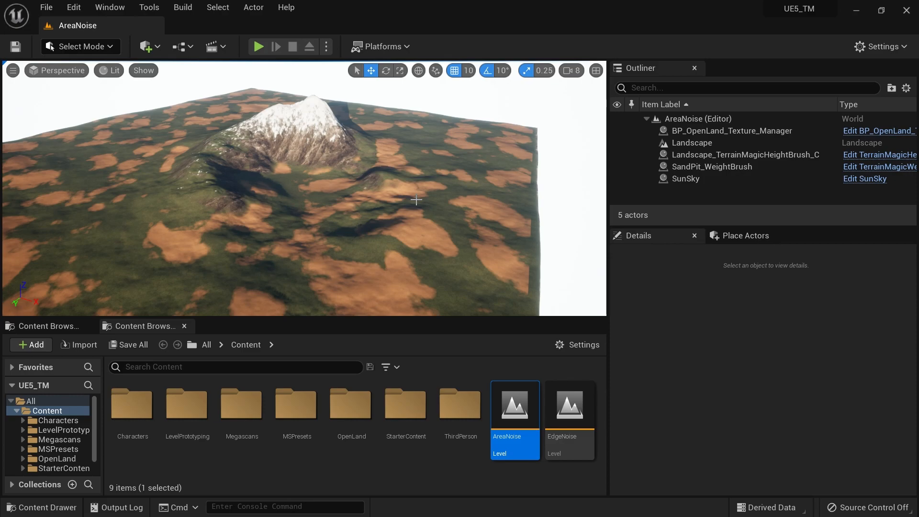
Select SandPit_WeightBrush in the AreaNoise level and review its paint layer, height mask and normal mask settings
mouse_move(417, 200)
right_mouse_down()
mouse_move(413, 234)
mouse_move(443, 232)
mouse_move(385, 230)
mouse_move(415, 222)
mouse_move(392, 203)
mouse_move(425, 199)
mouse_move(418, 203)
right_mouse_up()
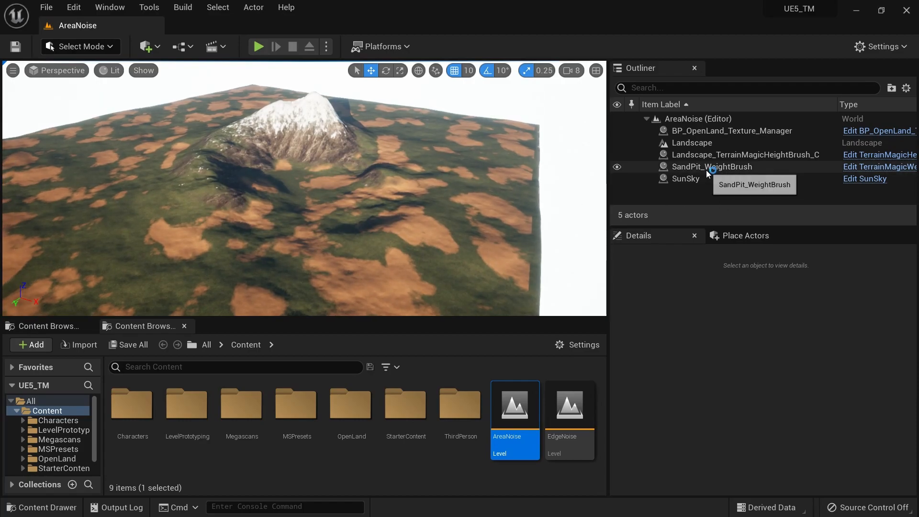
left_click(685, 166)
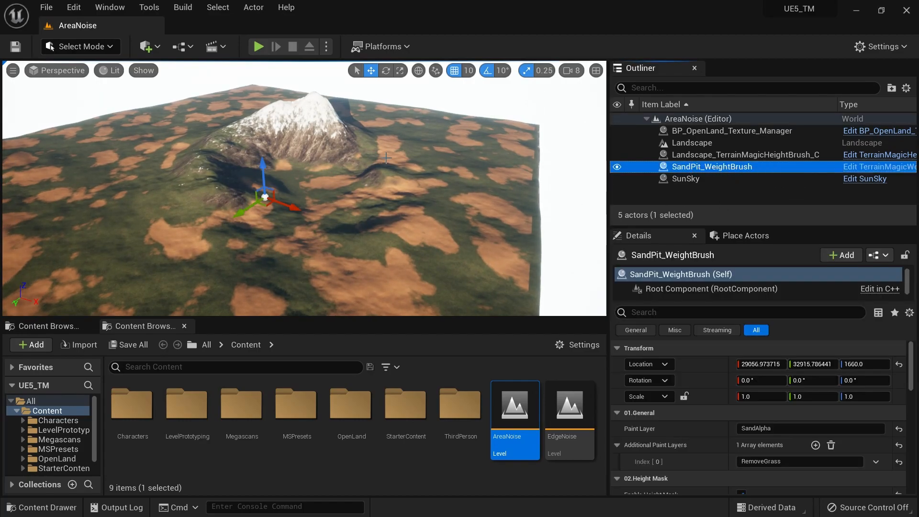
scroll(785, 455, "down", 6)
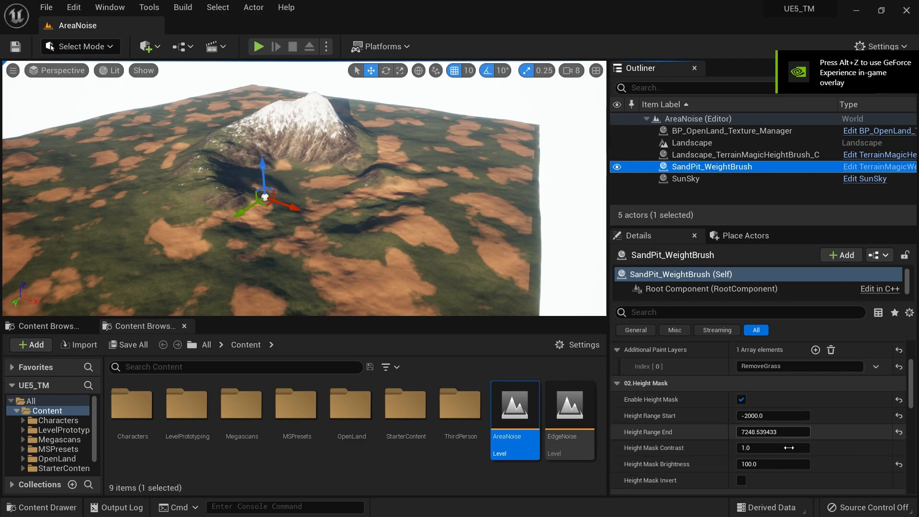
scroll(789, 448, "down", 3)
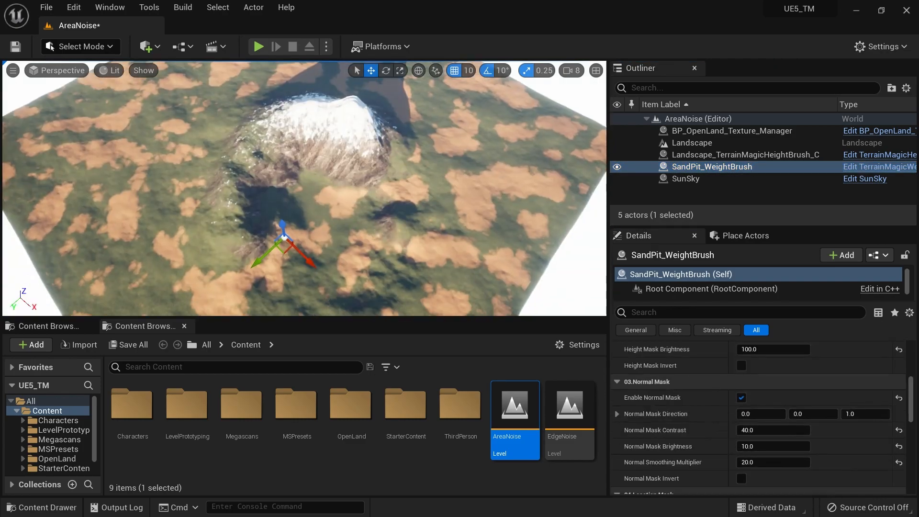
right_click_drag(305, 189, 301, 157)
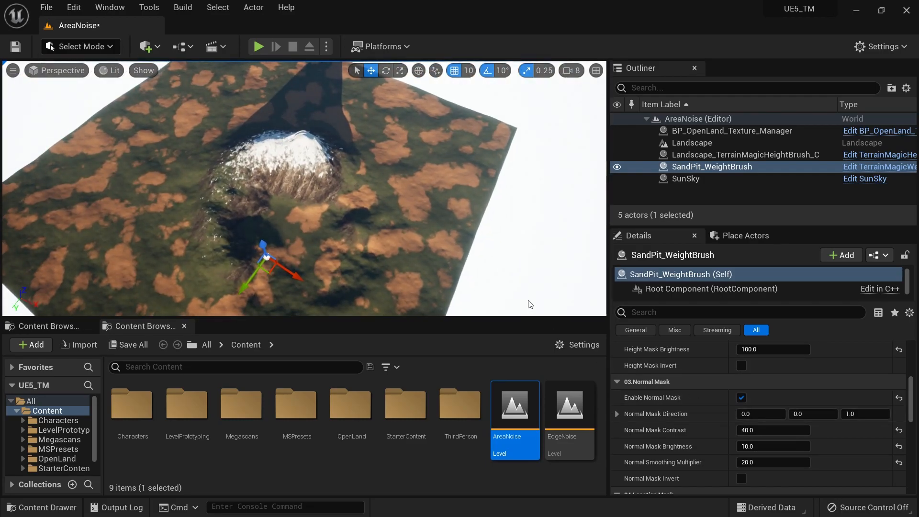
Turn off the normal mask and the height mask of SandPit_WeightBrush
left_click(741, 398)
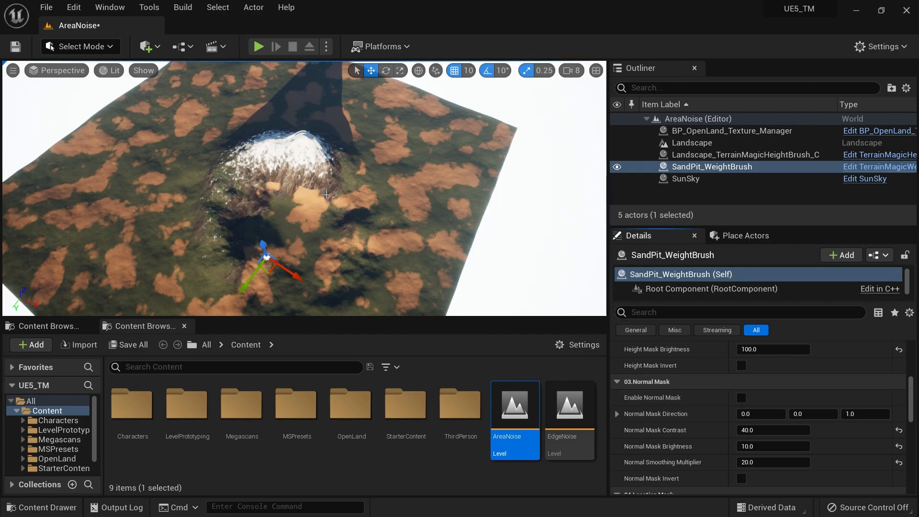
scroll(766, 407, "up", 3)
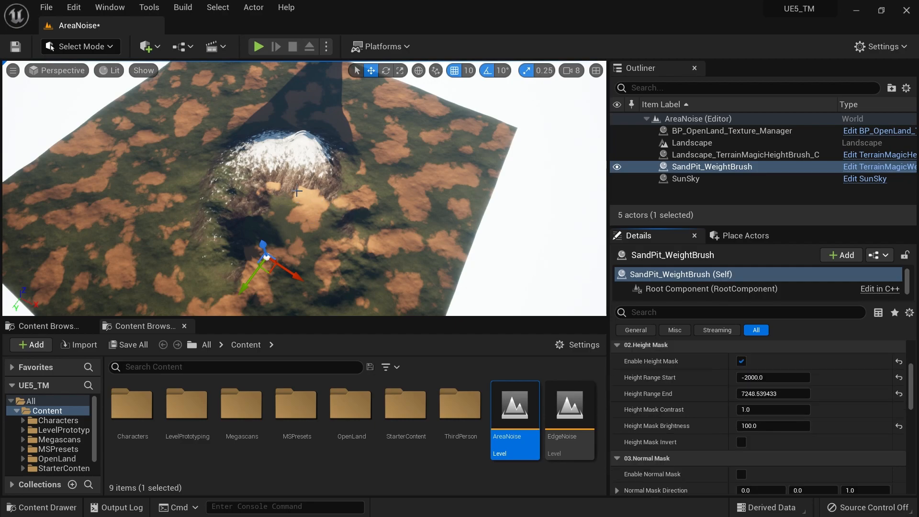
left_click(742, 362)
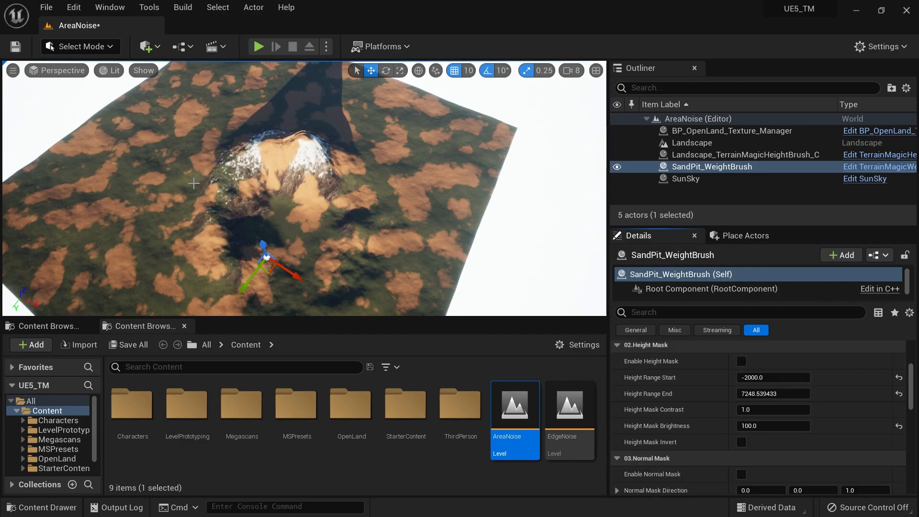
right_click_drag(409, 220, 335, 220)
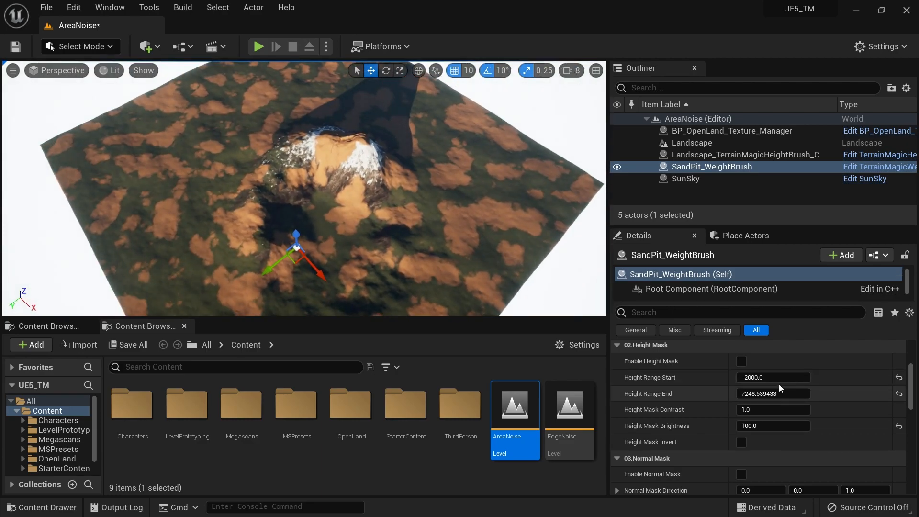
Re-enable the height mask and the normal mask of SandPit_WeightBrush
left_click(742, 361)
scroll(764, 405, "down", 2)
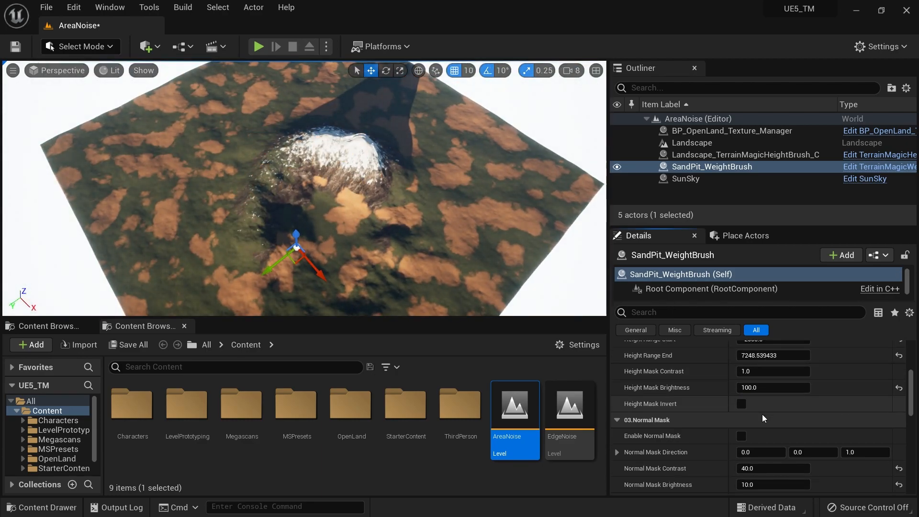
left_click(741, 436)
right_click_drag(494, 240, 479, 261)
key("s")
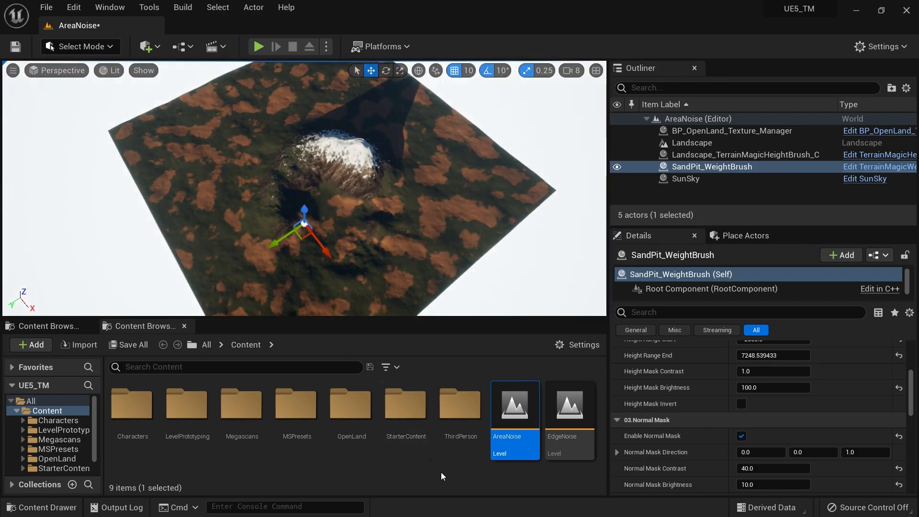
Open the EdgeNoise level and select SandPit_WeightBrush, bringing up its edge noise mask settings
left_click(570, 412)
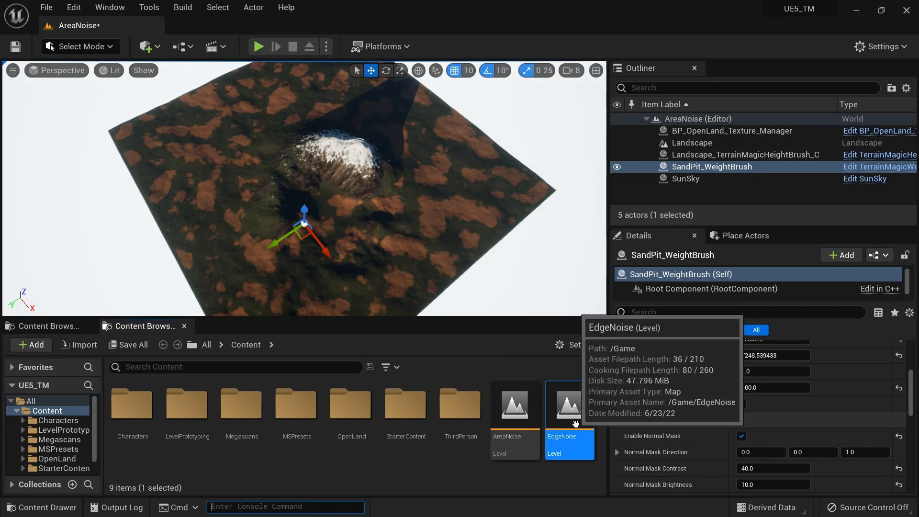
double_click(570, 412)
key("s")
mouse_move(383, 174)
right_mouse_down()
mouse_move(402, 172)
mouse_move(383, 174)
right_mouse_up()
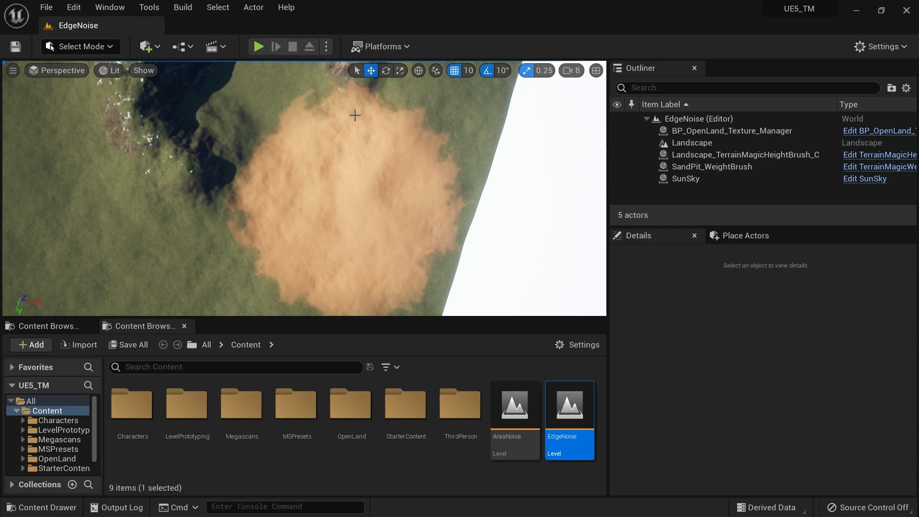
mouse_move(404, 285)
right_mouse_down()
mouse_move(403, 268)
mouse_move(405, 285)
right_mouse_up()
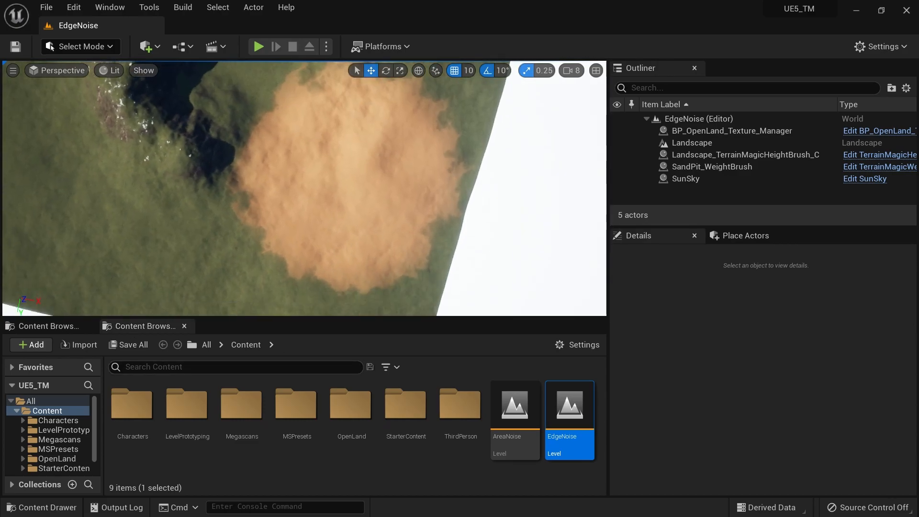
left_click(712, 167)
scroll(729, 427, "down", 1)
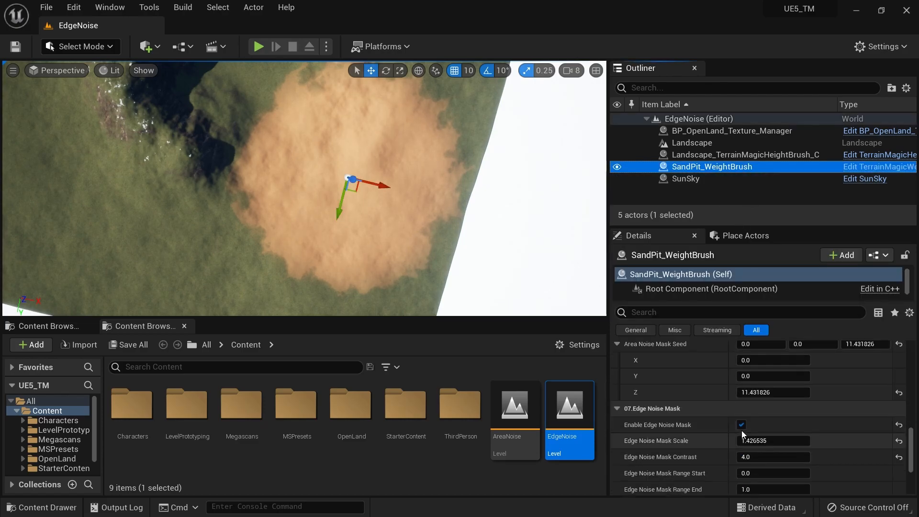
Toggle the edge noise mask of SandPit_WeightBrush off and on to compare the sand patch's border, leaving it enabled
left_click(742, 425)
mouse_move(379, 183)
right_mouse_down()
mouse_move(395, 163)
mouse_move(389, 180)
right_mouse_up()
left_click(742, 425)
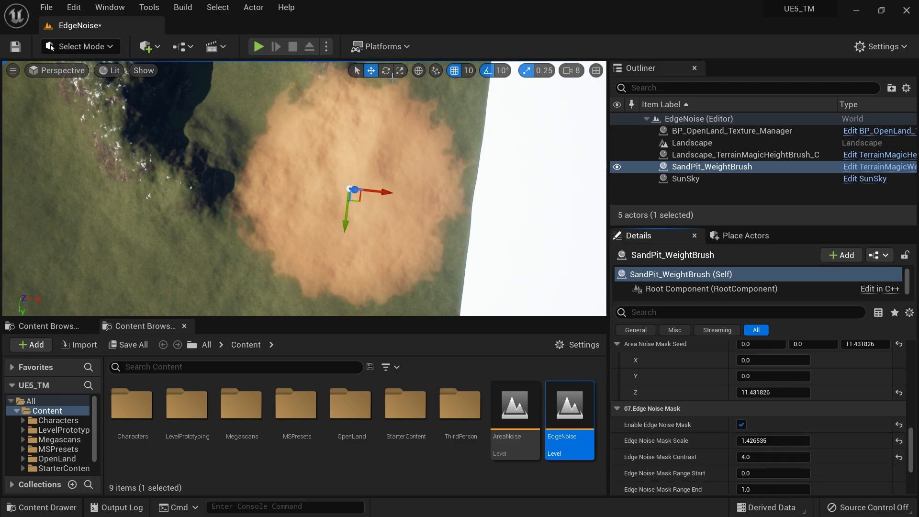
left_click(741, 425)
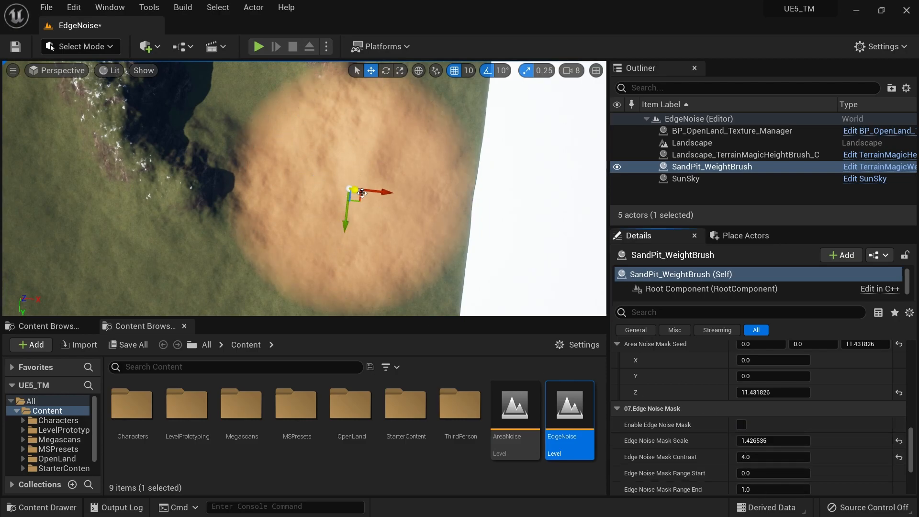
left_click_drag(364, 192, 349, 191)
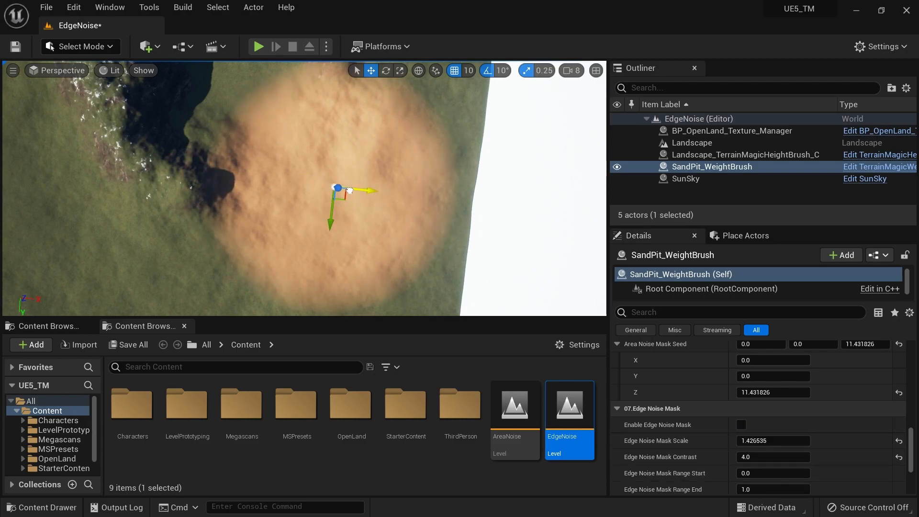
left_click(741, 425)
Set the Edge Noise Mask Scale to 1.395666 and Contrast to 19.085222, and inspect the sand patch's edge up close
left_click_drag(747, 441, 810, 458)
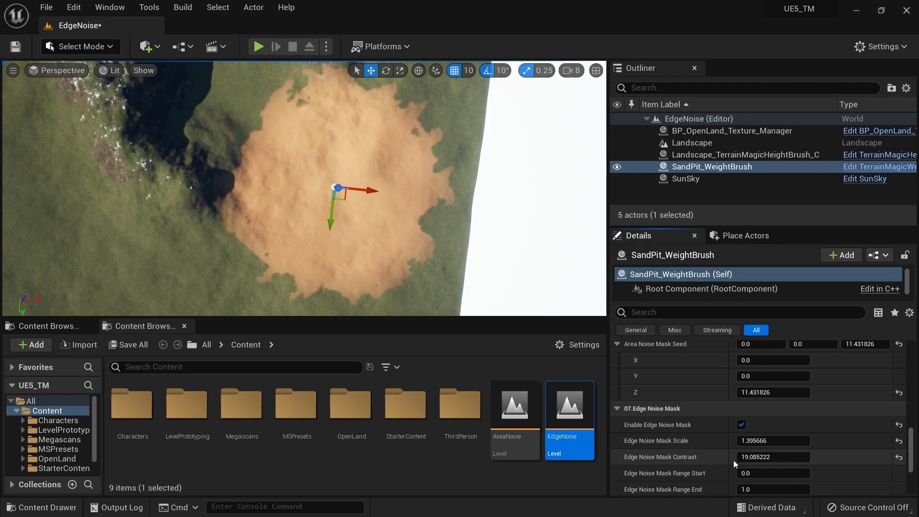
right_click_drag(428, 194, 478, 129)
key("w")
key("w")
key("s")
key("w")
right_click_drag(184, 167, 197, 176)
key("w")
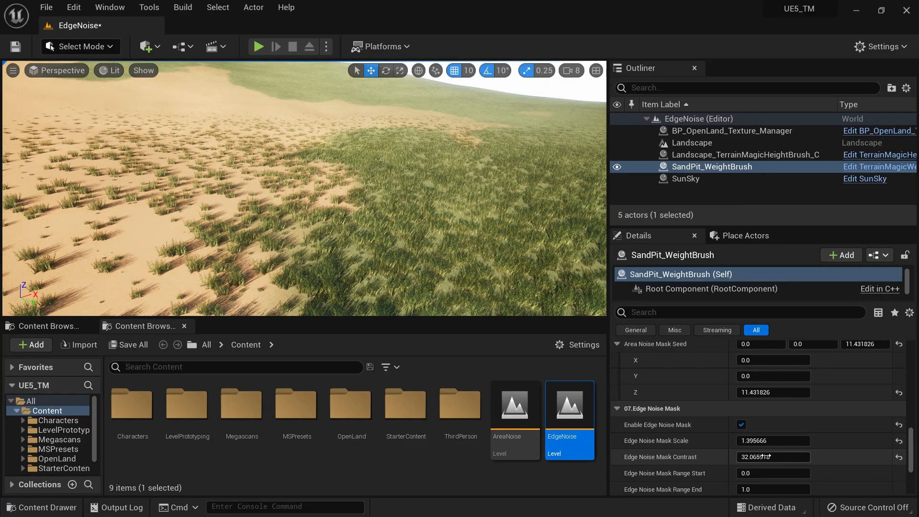
Reduce the Edge Noise Mask Contrast to 2.490982 to soften the sand patch's border
left_click_drag(773, 457, 747, 457)
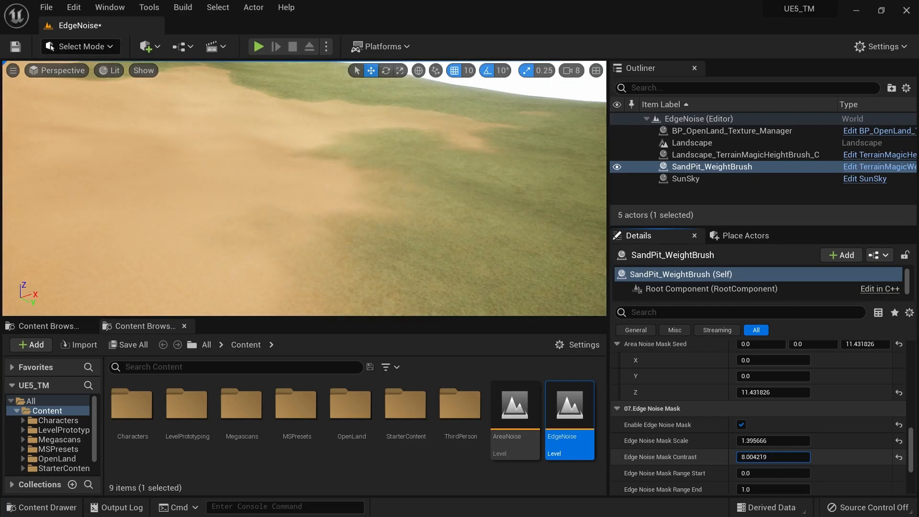
right_click_drag(208, 159, 167, 143)
left_click_drag(789, 458, 776, 458)
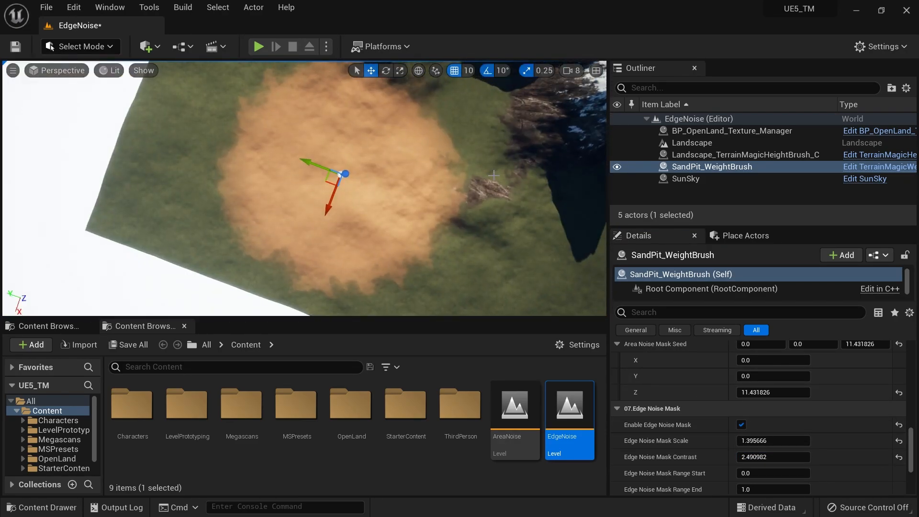
right_click_drag(494, 176, 401, 234)
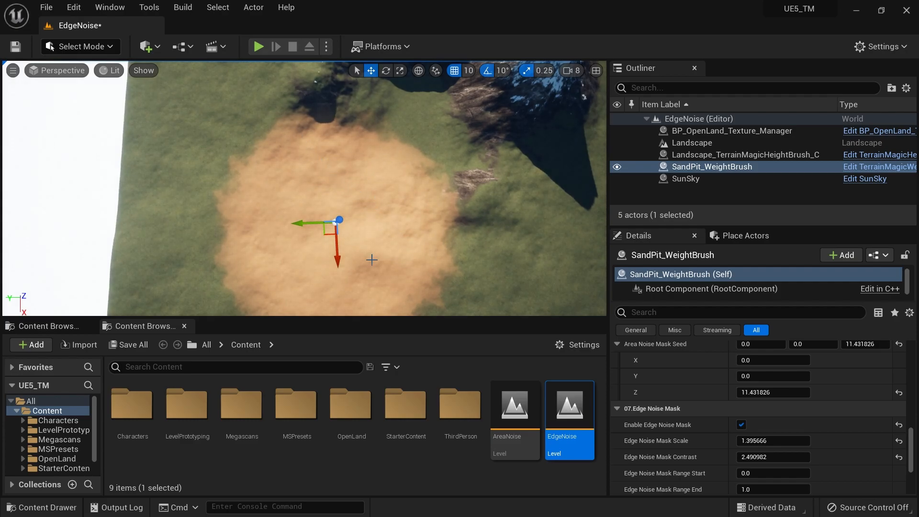
Delete SandPit_WeightBrush from the EdgeNoise level despite its reference from the Landscape
right_click_drag(260, 268, 110, 297)
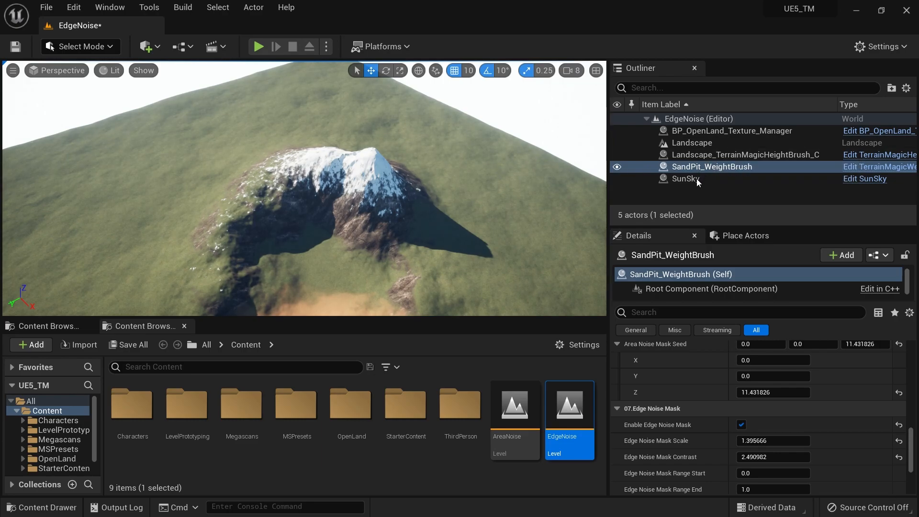
key("Delete")
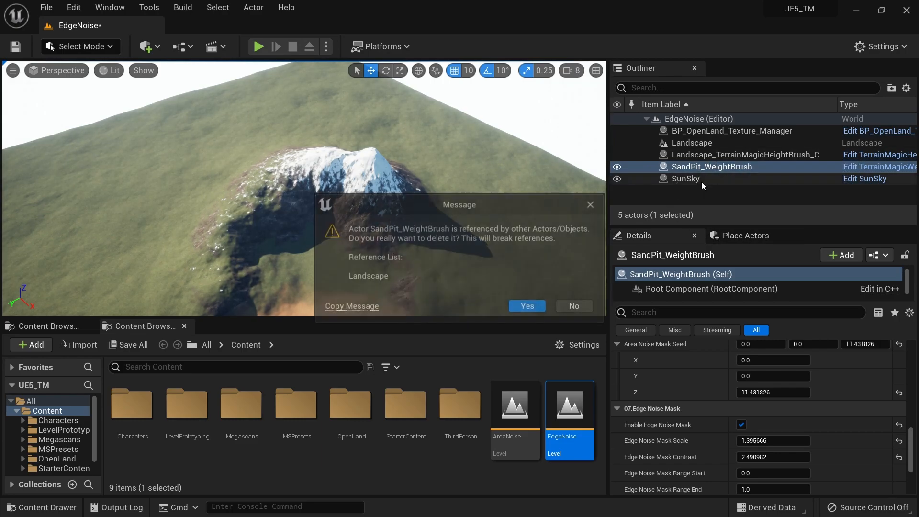
key("Return")
mouse_move(507, 180)
right_mouse_down()
mouse_move(493, 206)
mouse_move(541, 177)
mouse_move(513, 190)
right_mouse_up()
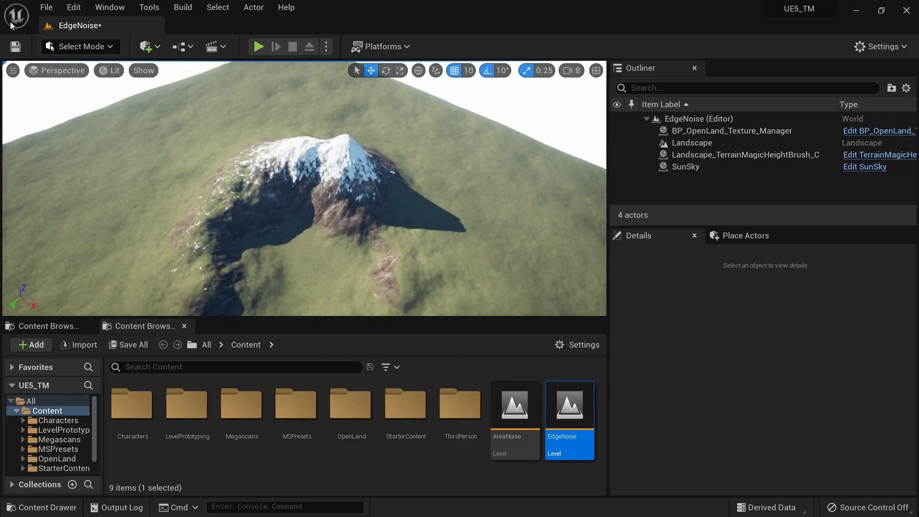
Switch to Landscape mode and place a TerrainMagicWeightBrush blueprint brush on the landscape beside the mountain
left_click(80, 46)
left_click(101, 81)
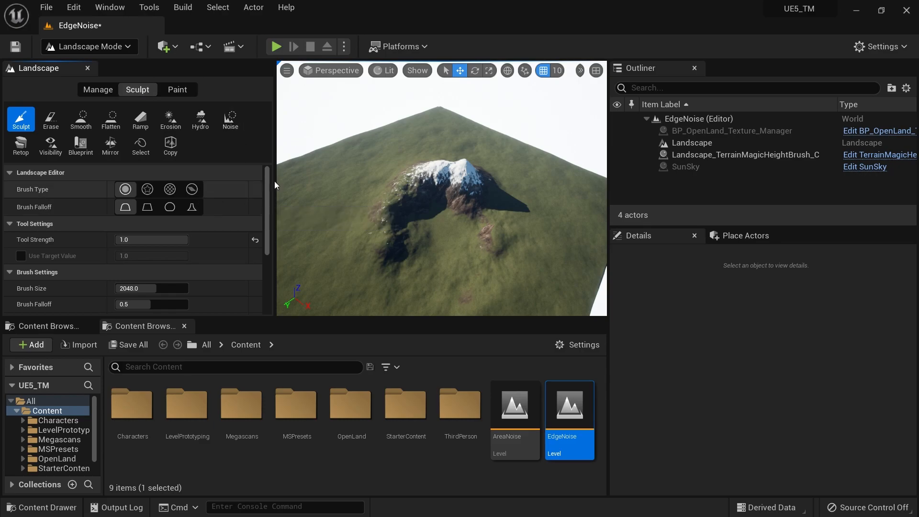
left_click(80, 157)
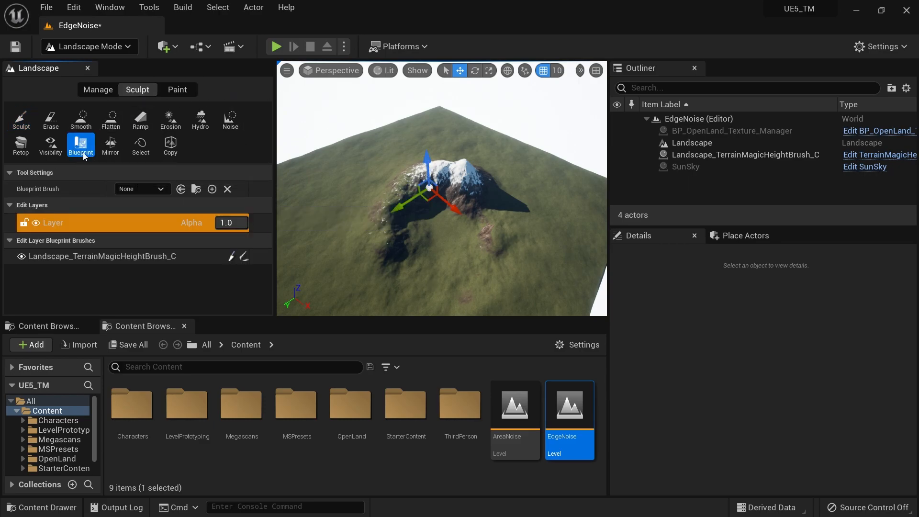
left_click(141, 189)
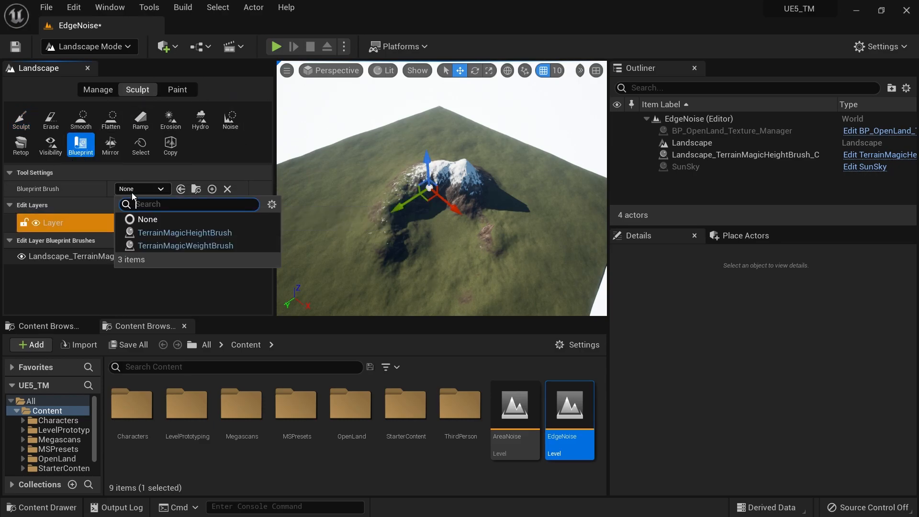
left_click(194, 247)
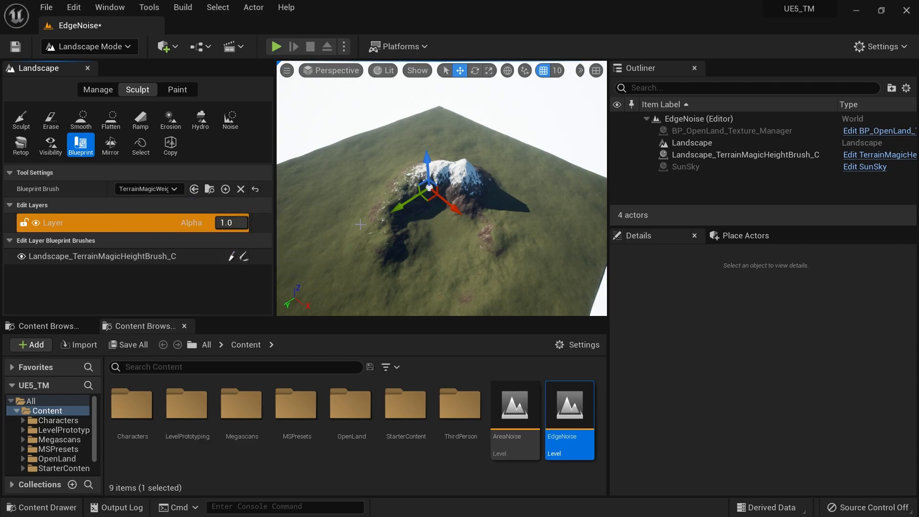
left_click(348, 212)
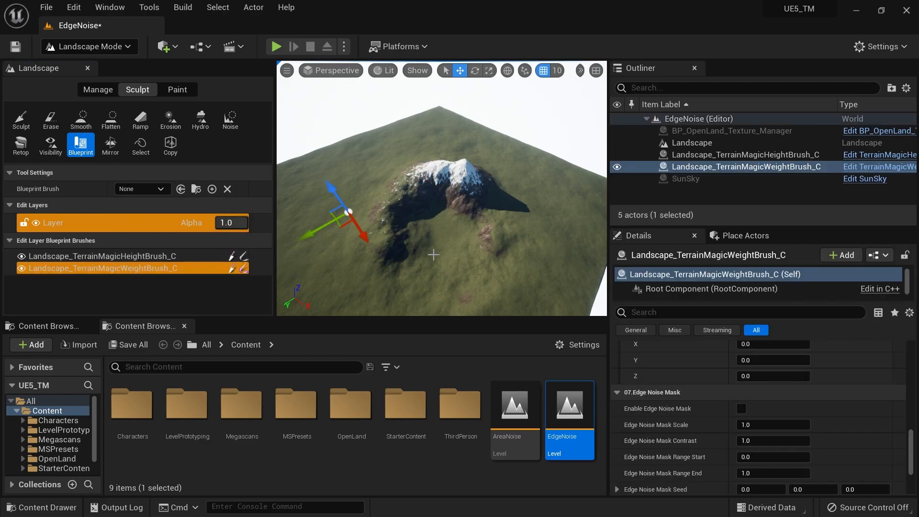
Examine the landscape's paint target layers, checking the layer info assignments for SandAlpha and RemoveGrass
left_click(178, 91)
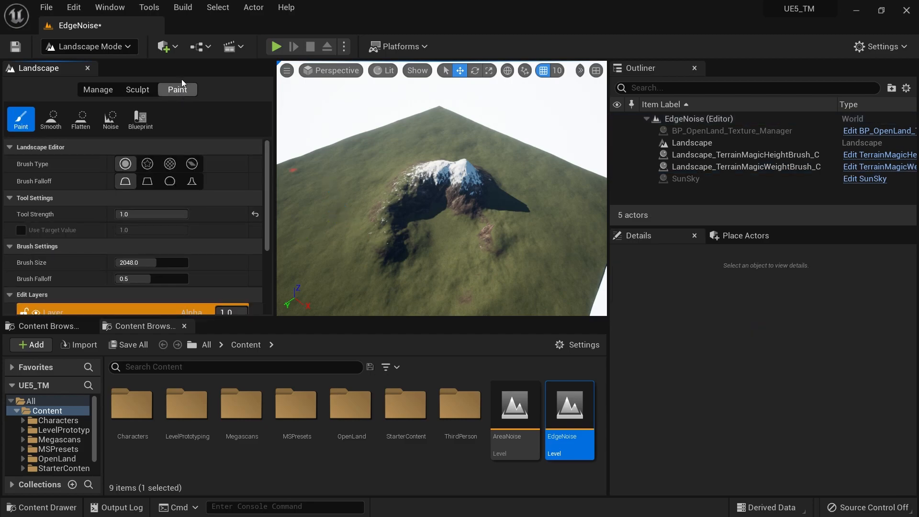
scroll(270, 279, "down", 10)
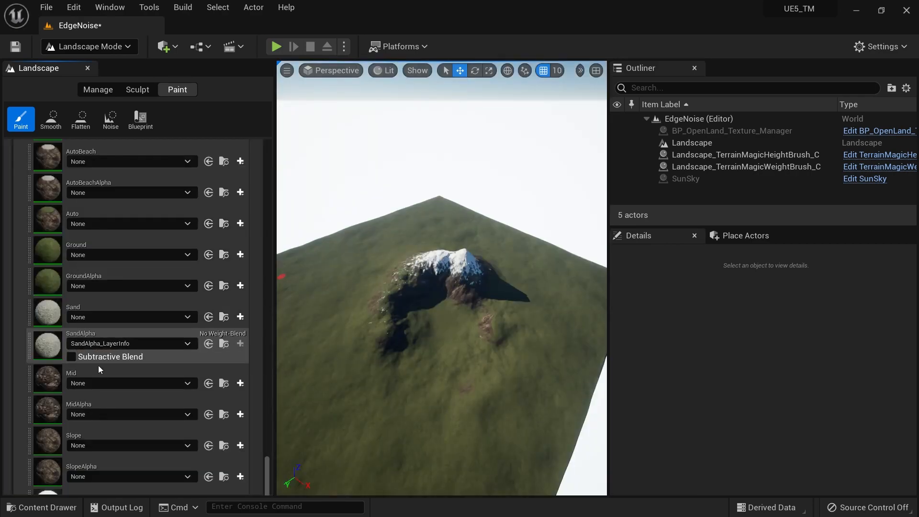
scroll(157, 308, "up", 5)
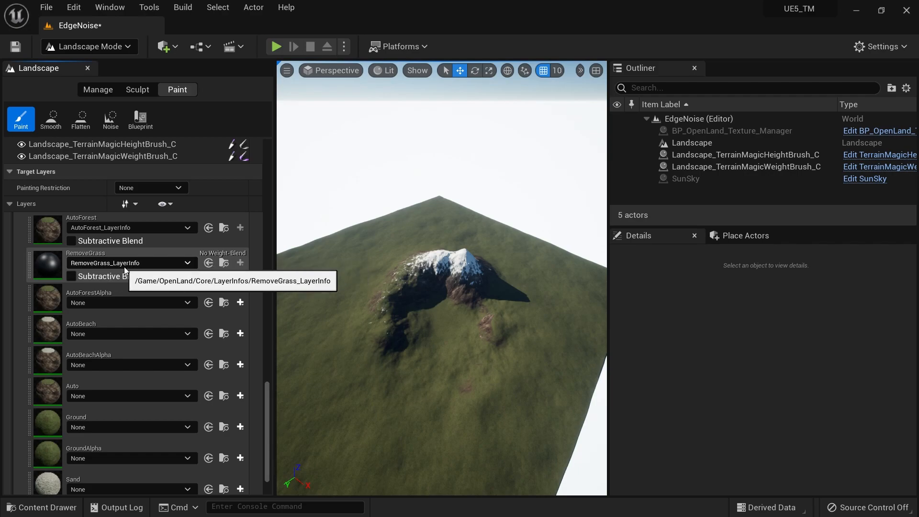
scroll(214, 323, "down", 3)
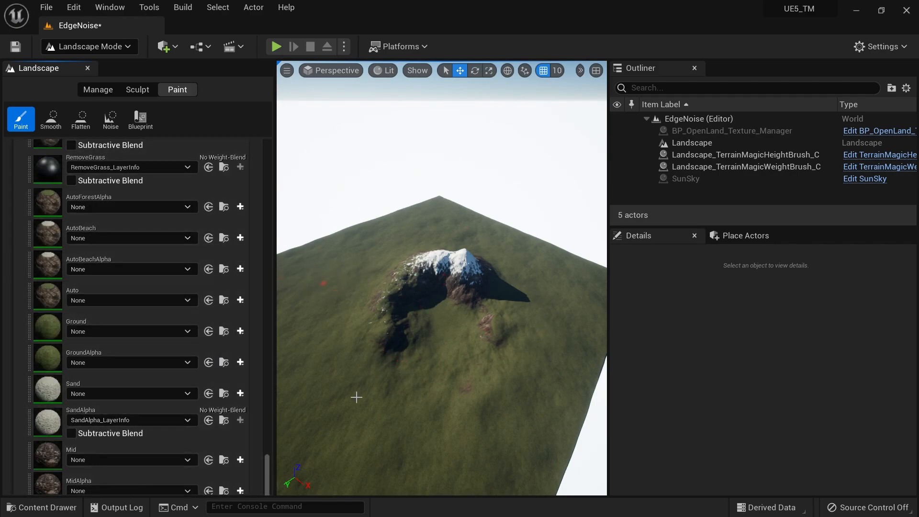
Switch from Landscape mode to Select mode and select the TerrainMagicWeightBrush actor for editing
left_click(189, 94)
left_click(111, 49)
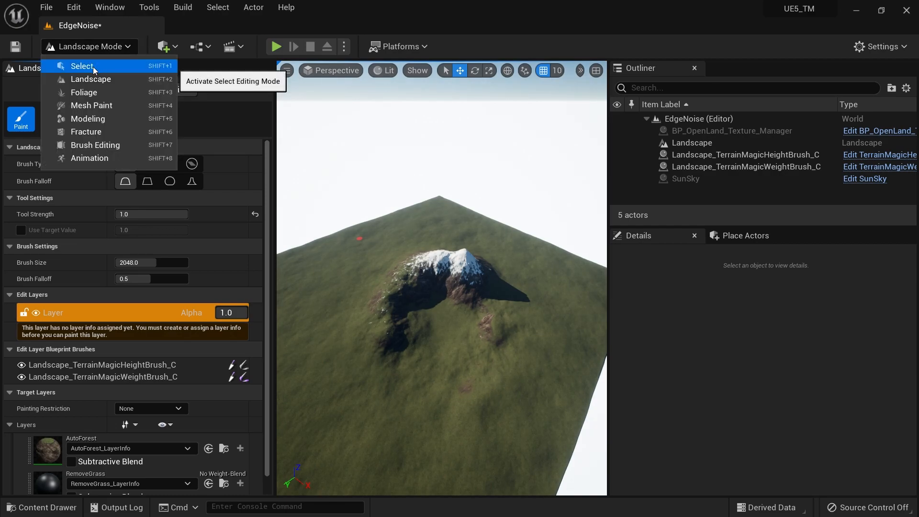
left_click(93, 67)
left_click(755, 167)
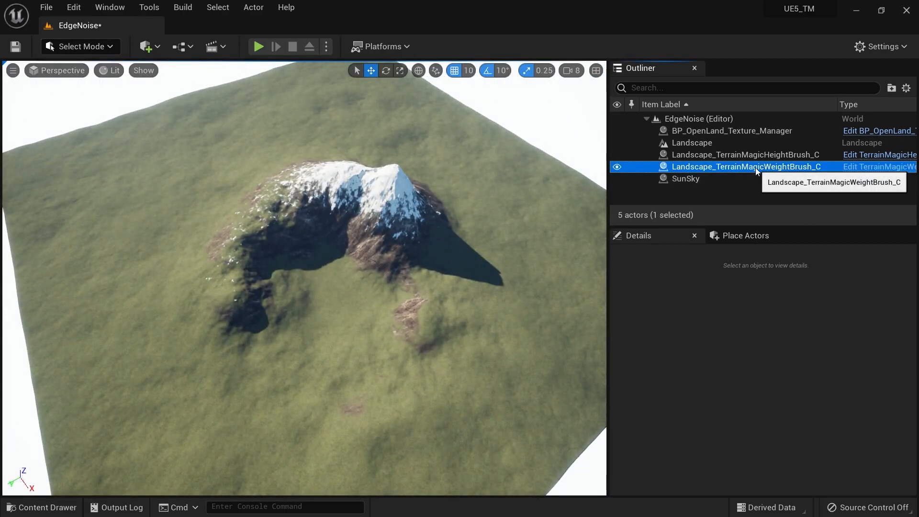
scroll(757, 421, "up", 10)
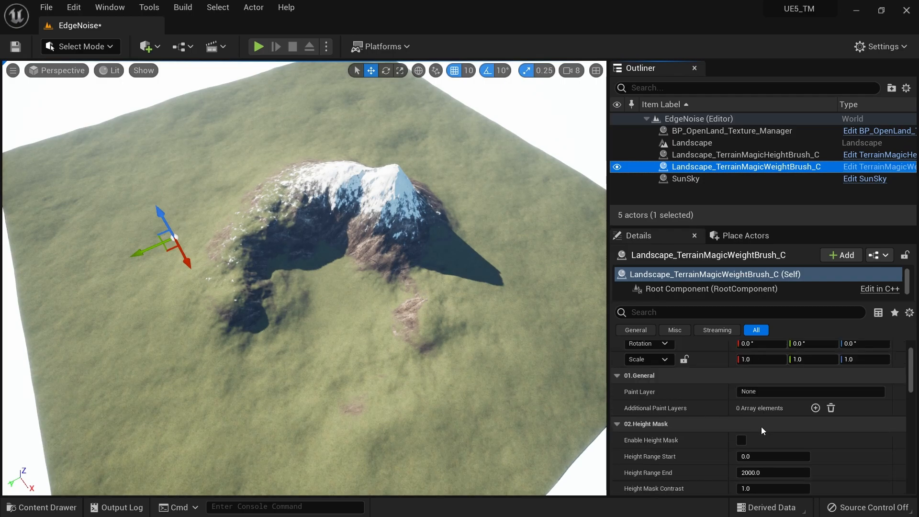
Set the weight brush's Paint Layer to SandAlpha and add RemoveGrass as an additional paint layer
left_click(763, 428)
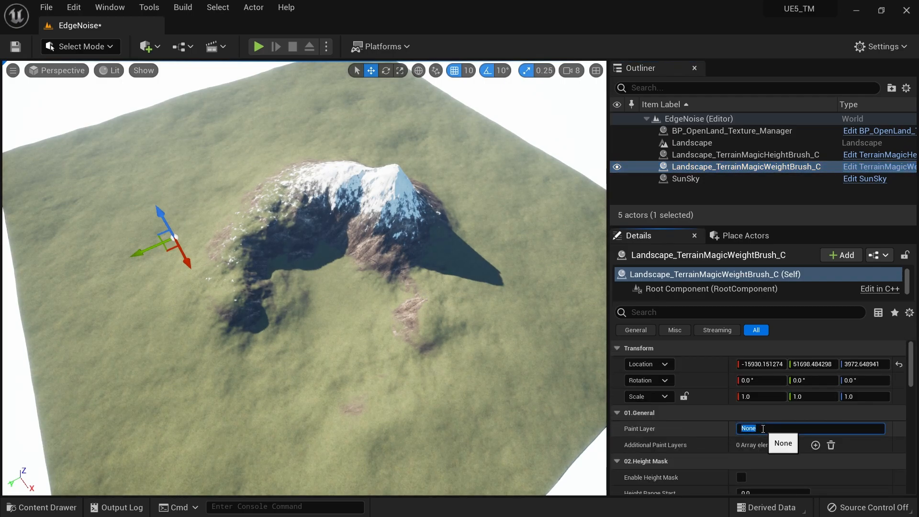
type("SandAlpha")
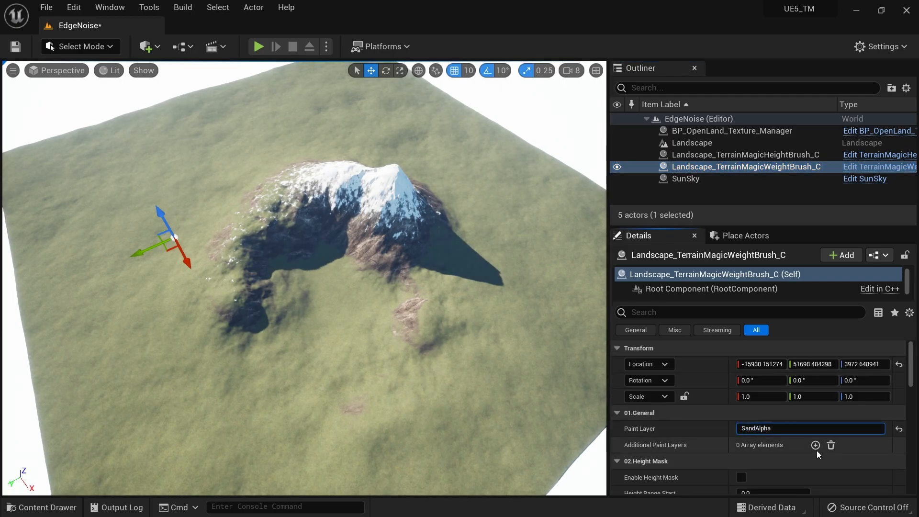
left_click(815, 446)
left_click(788, 462)
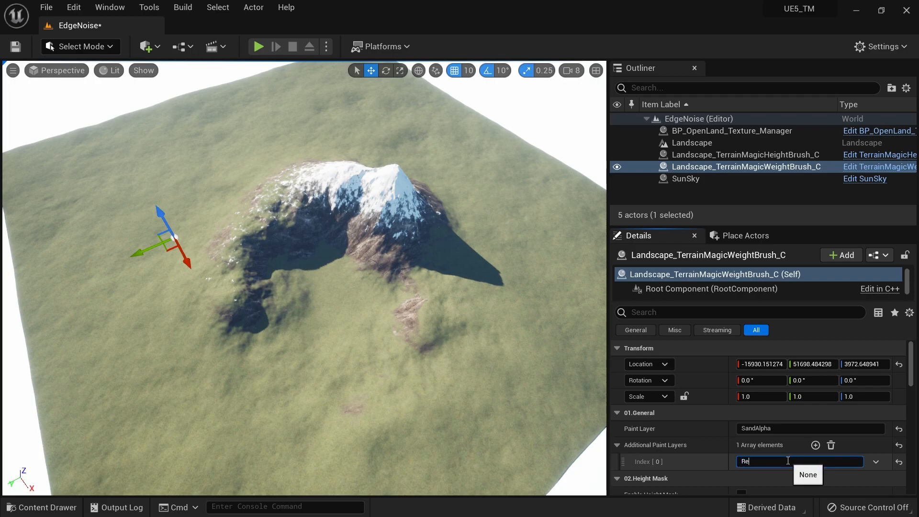
type("RemoveGrass")
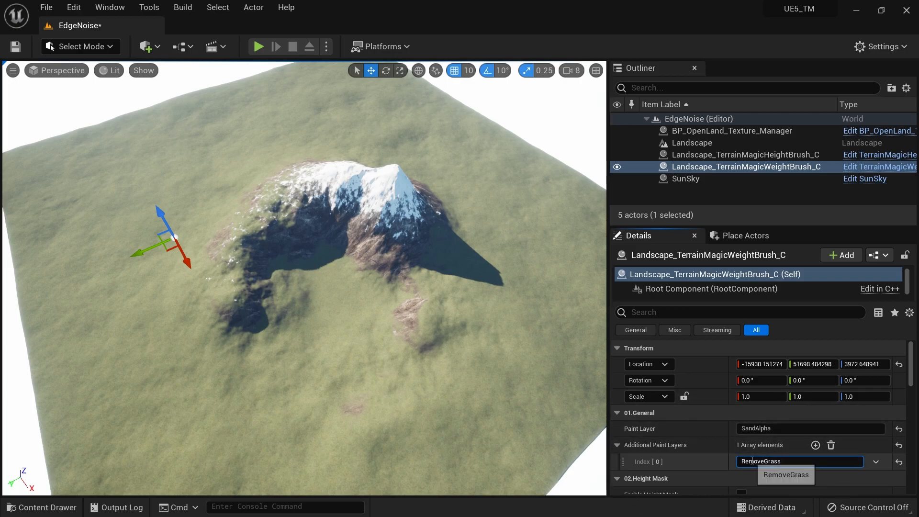
left_click(833, 480)
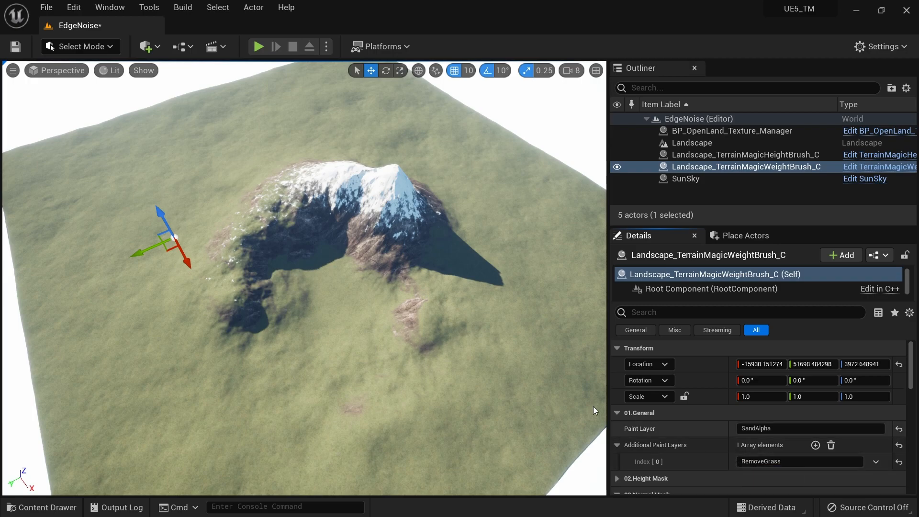
right_click_drag(418, 298, 422, 321)
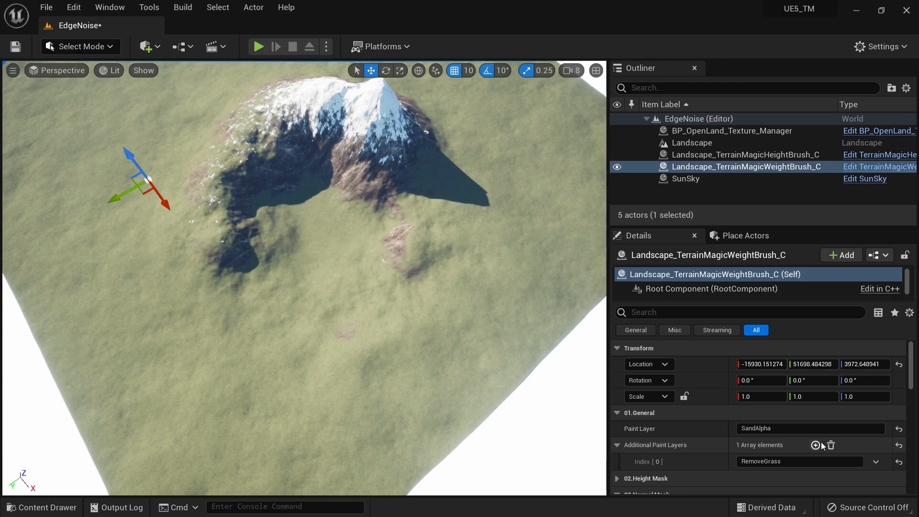
Collapse the Normal Mask settings and enable the Area Noise Mask on the weight brush
scroll(773, 394, "down", 10)
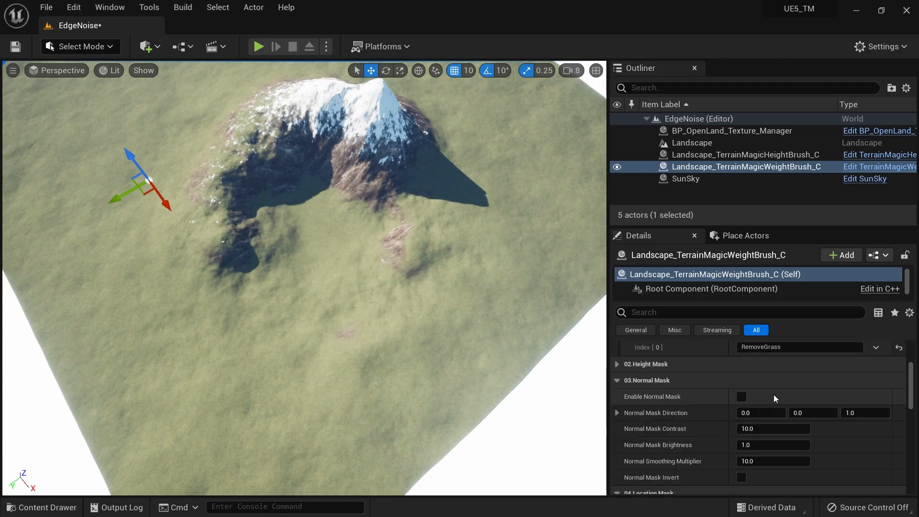
scroll(774, 397, "up", 8)
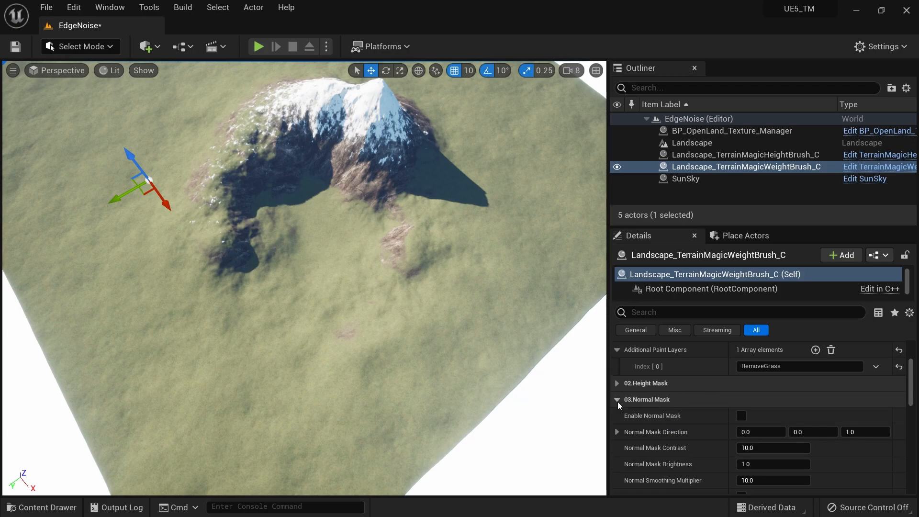
left_click(618, 401)
scroll(682, 450, "down", 2)
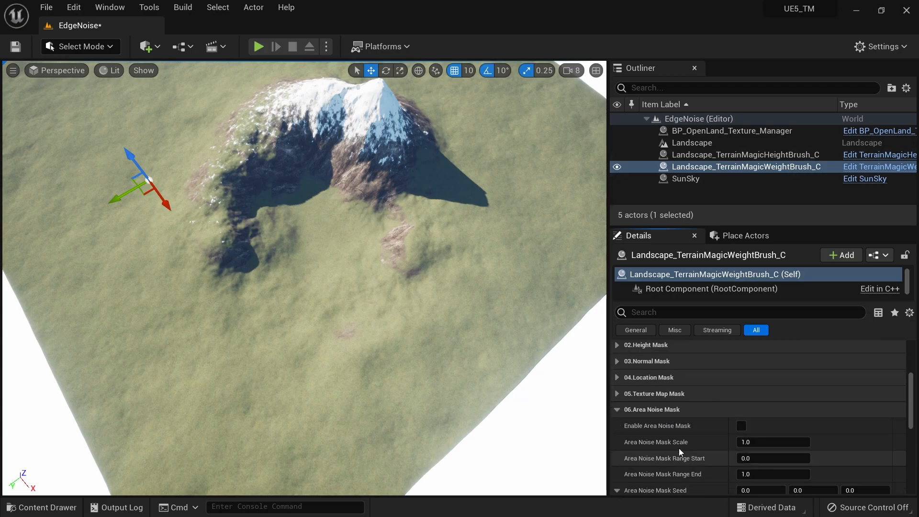
left_click(741, 426)
right_click_drag(396, 268, 436, 236)
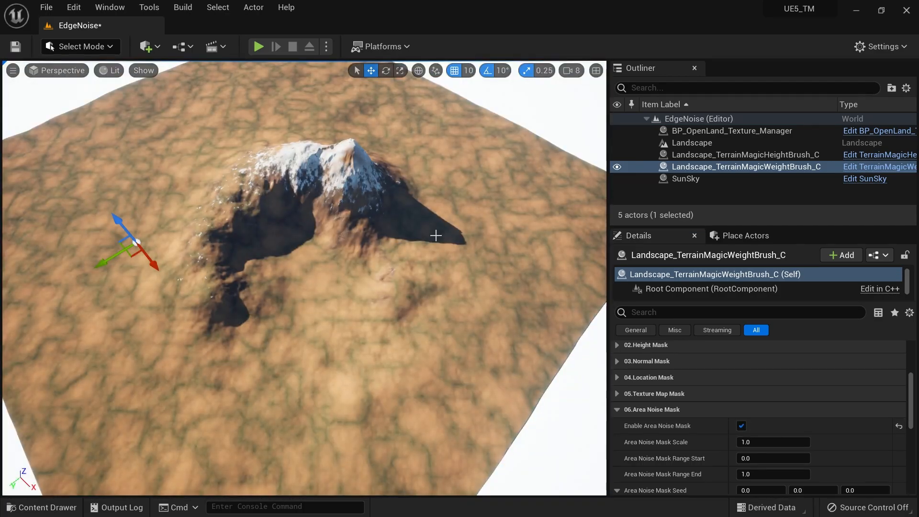
Set the Area Noise Mask Range Start to -1 to break the sand into patches
scroll(785, 474, "down", 2)
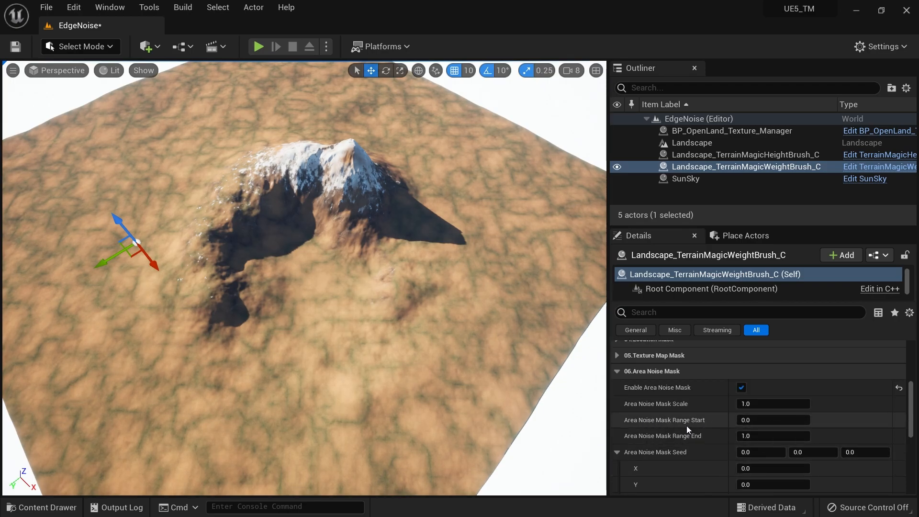
left_click(750, 420)
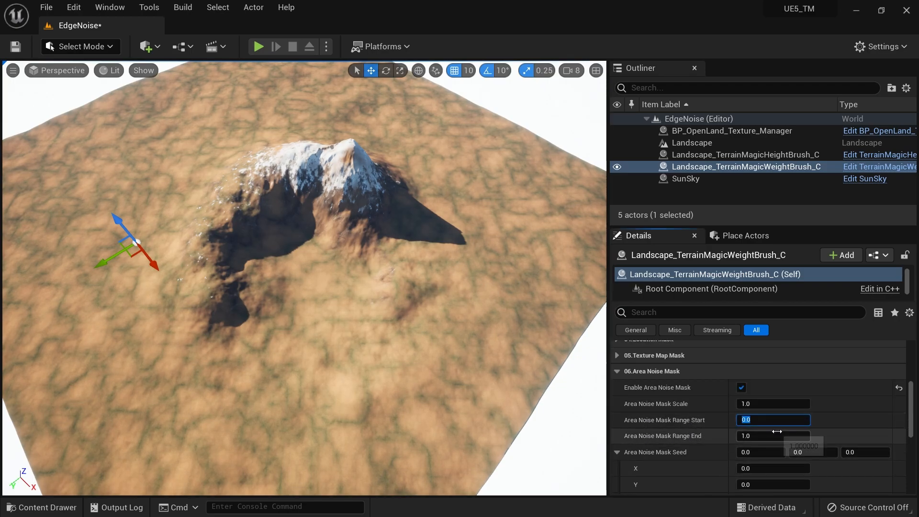
type("-1")
key("Return")
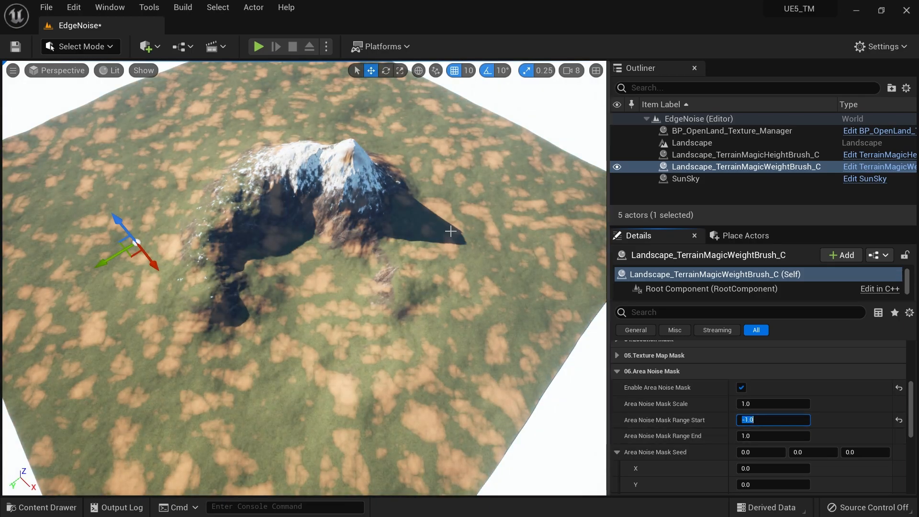
mouse_move(451, 231)
right_mouse_down()
mouse_move(383, 231)
mouse_move(486, 231)
mouse_move(451, 226)
mouse_move(421, 237)
mouse_move(481, 232)
mouse_move(469, 234)
right_mouse_up()
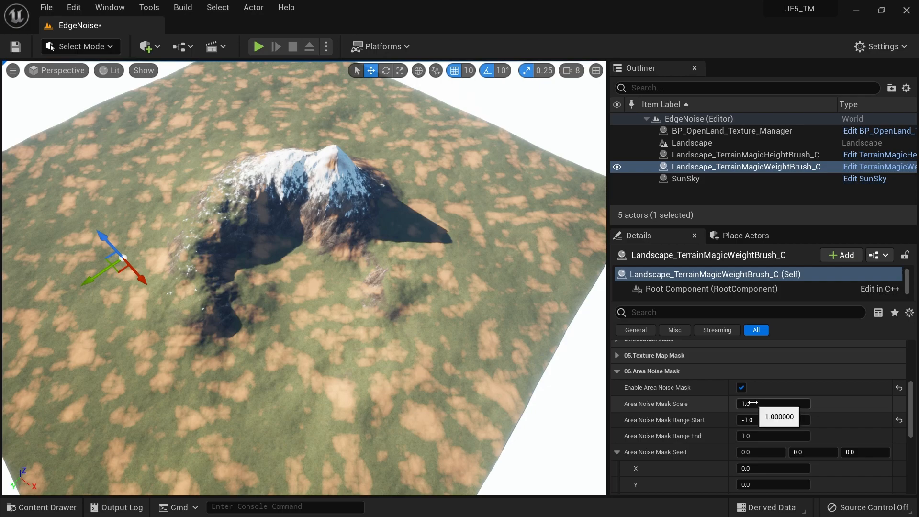
Increase the Area Noise Mask Scale to 2.144474 and set the third Area Noise Mask Seed value to 15.749933
left_click_drag(749, 405, 786, 405)
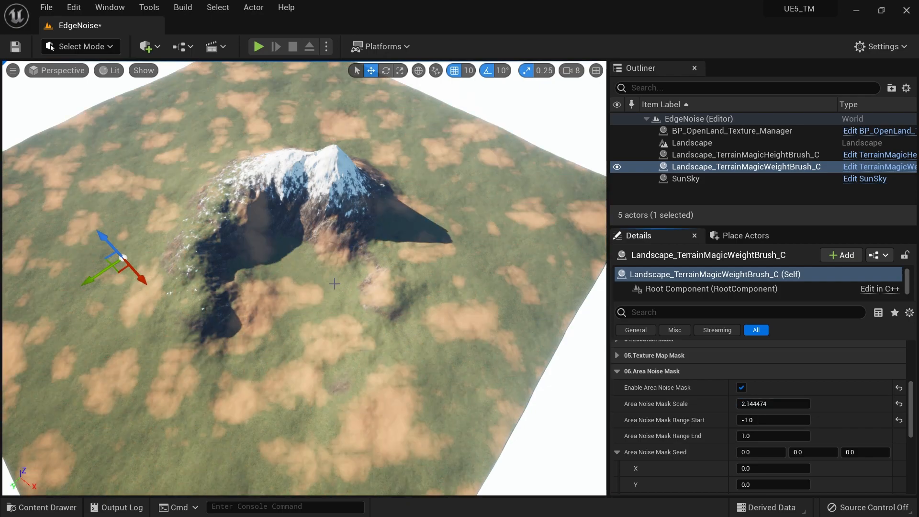
right_click_drag(435, 292, 389, 291)
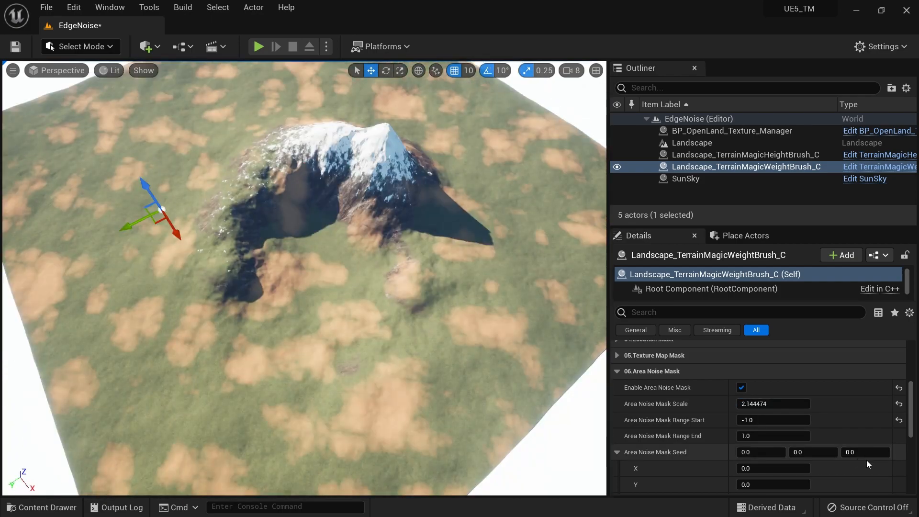
left_click_drag(858, 452, 865, 452)
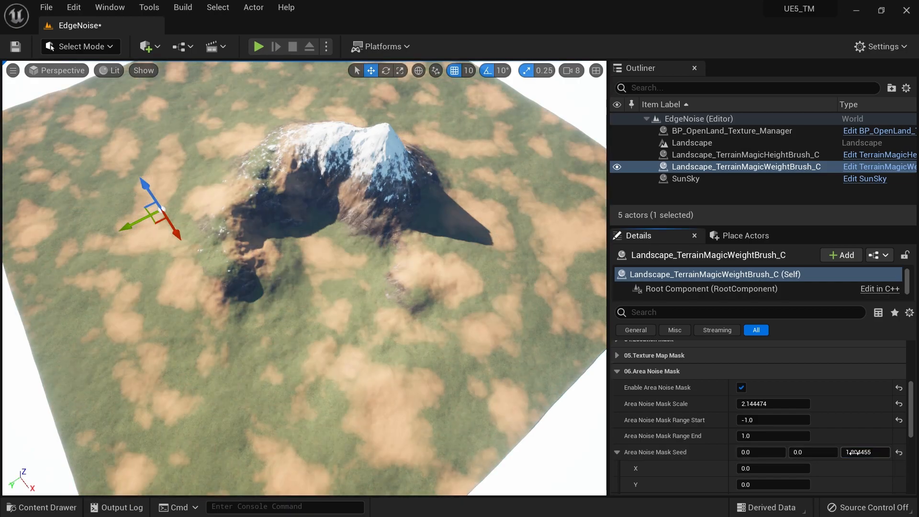
left_click_drag(871, 453, 872, 452)
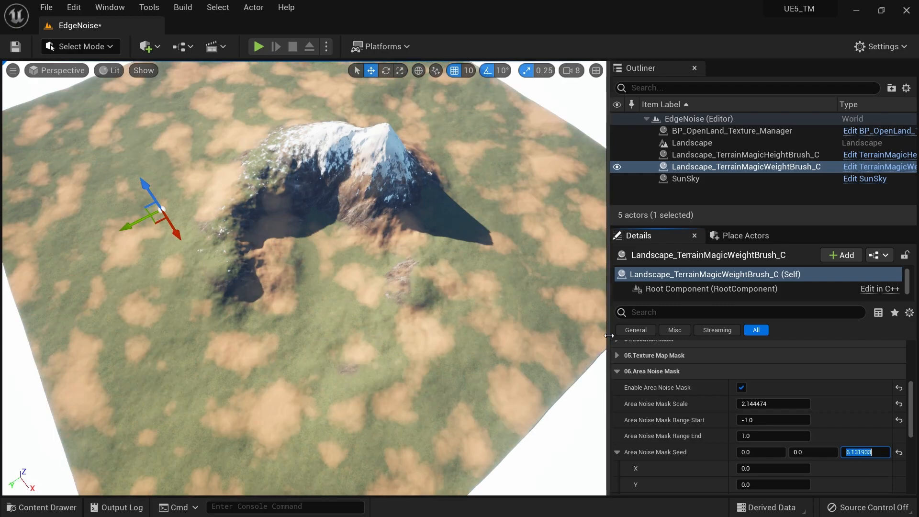
left_click_drag(864, 453, 876, 451)
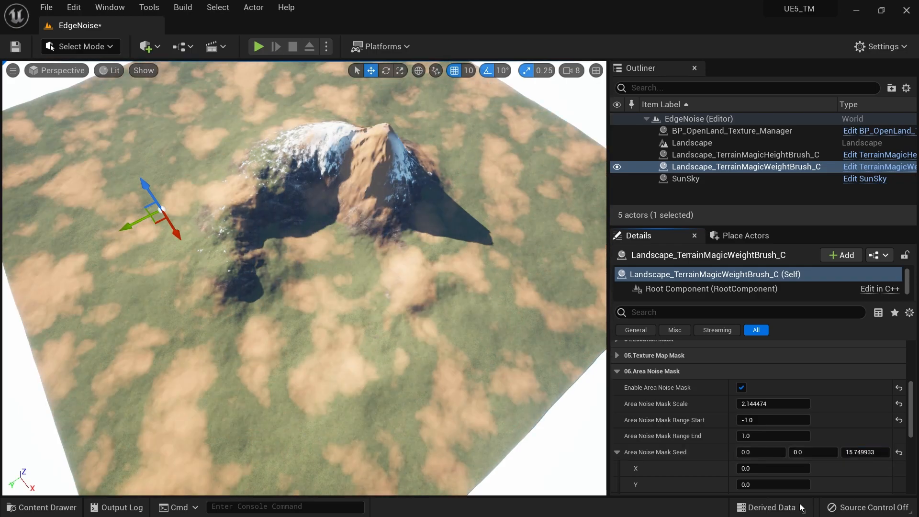
Enable the Normal Mask on the weight brush, toggling it off and on to compare the sand on the slopes
scroll(785, 414, "up", 5)
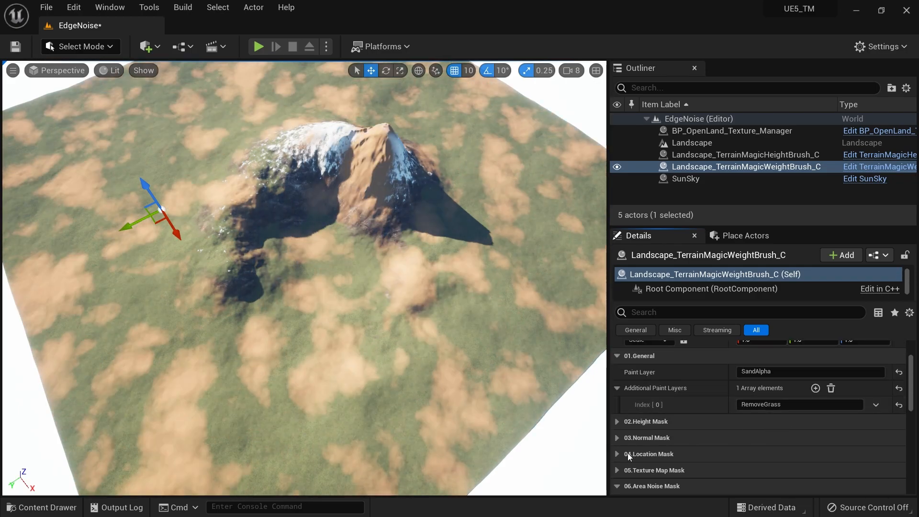
left_click(615, 440)
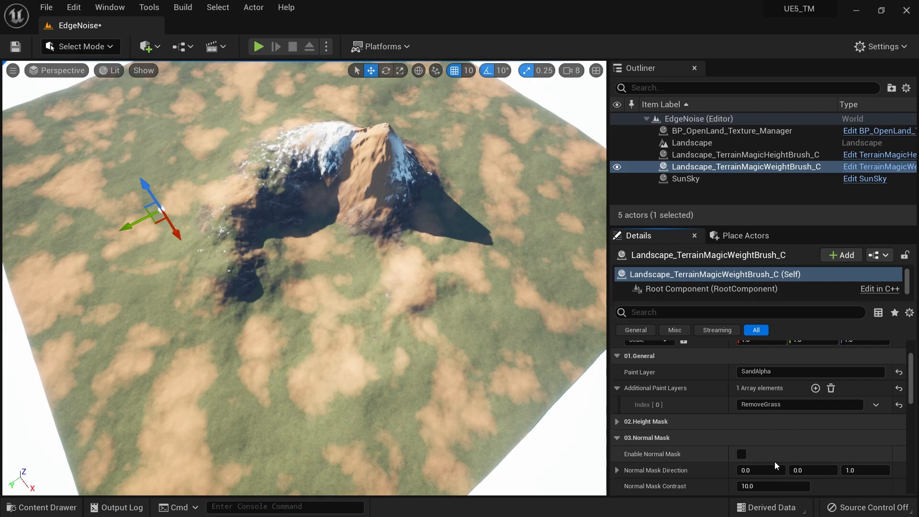
left_click(742, 453)
mouse_move(389, 223)
right_mouse_down()
mouse_move(398, 211)
mouse_move(379, 225)
right_mouse_up()
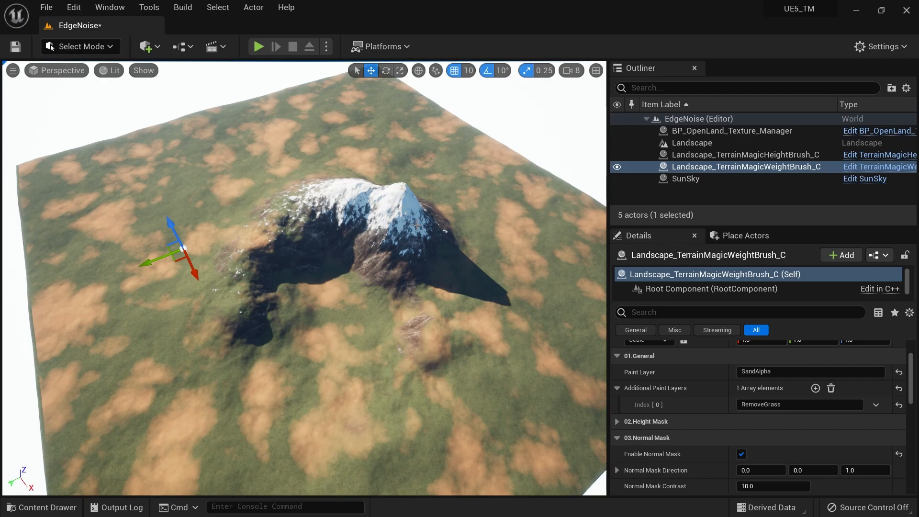
left_click(741, 454)
left_click(741, 454)
Set the Area Noise Mask Range End to 2 and check the grass in the sand patches up close
right_click_drag(403, 338, 397, 389)
key("w")
key("a")
key("d")
key("d")
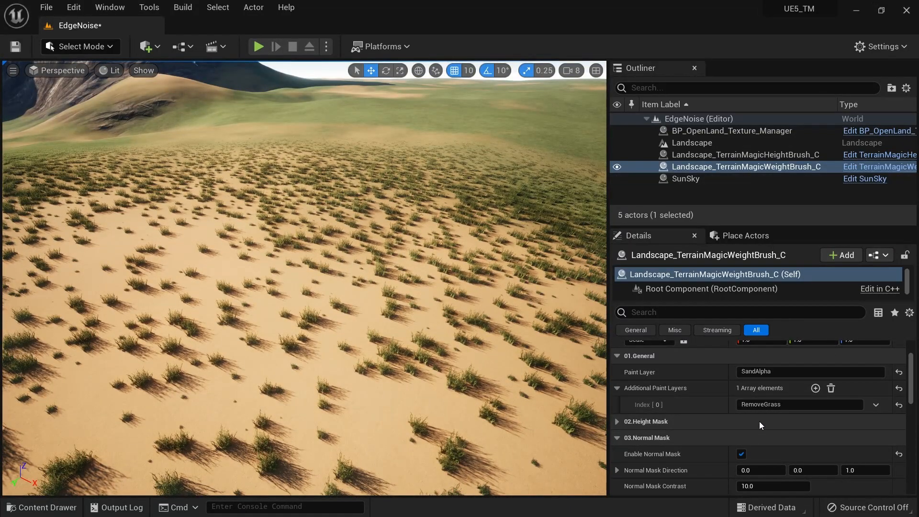
scroll(760, 425, "down", 5)
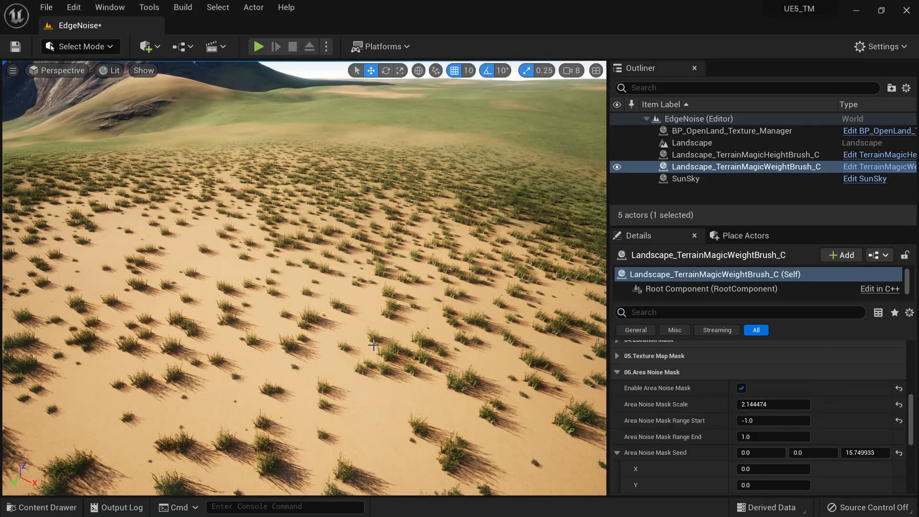
left_click(755, 438)
type("2")
key("Return")
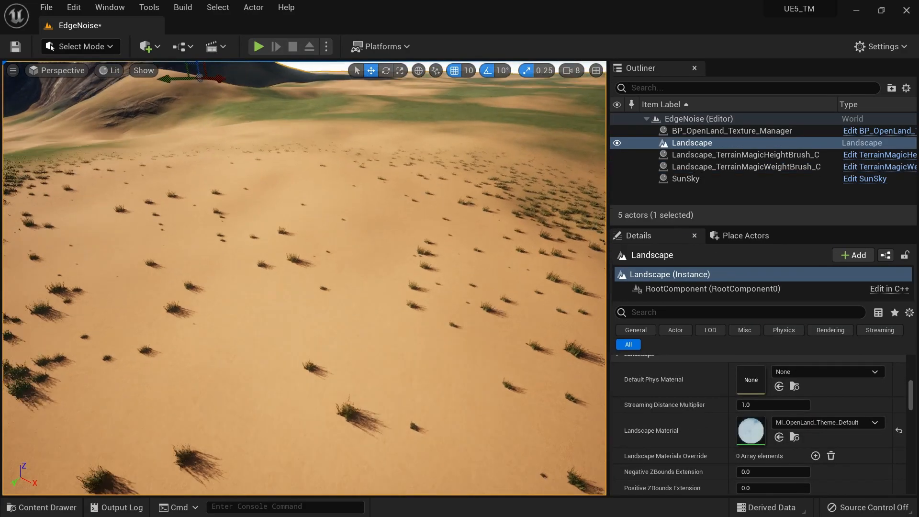
mouse_move(305, 278)
right_mouse_down()
mouse_move(297, 273)
mouse_move(299, 287)
mouse_move(268, 268)
mouse_move(287, 273)
right_mouse_up()
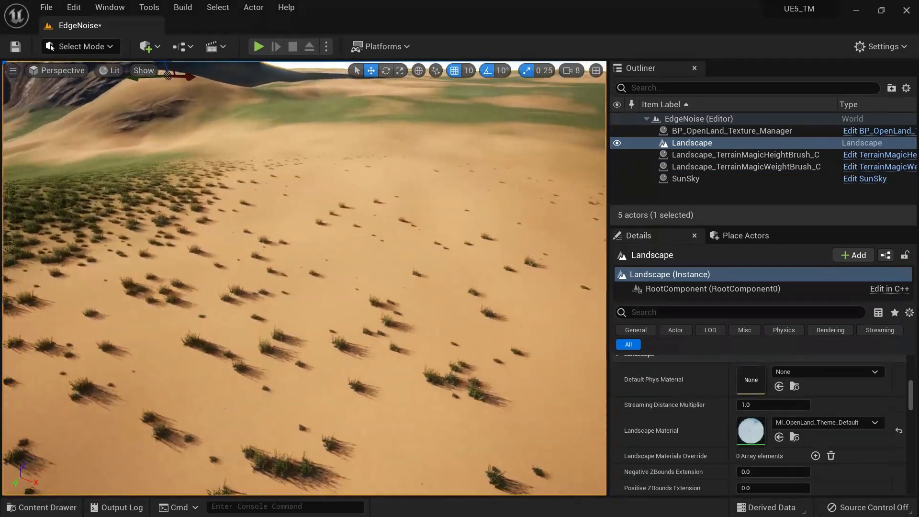
Reselect the weight brush and set its Area Noise Mask Range End to 3
left_click(749, 169)
left_click(757, 437)
type("3")
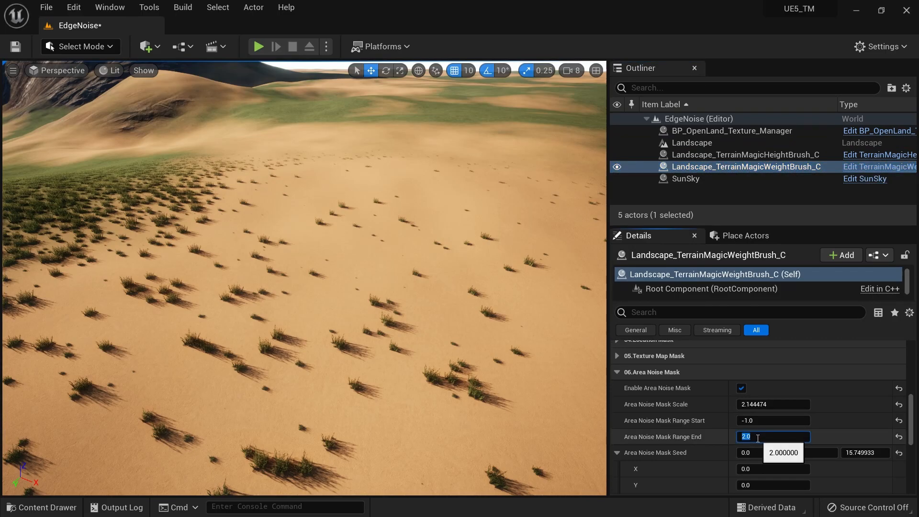
key("Return")
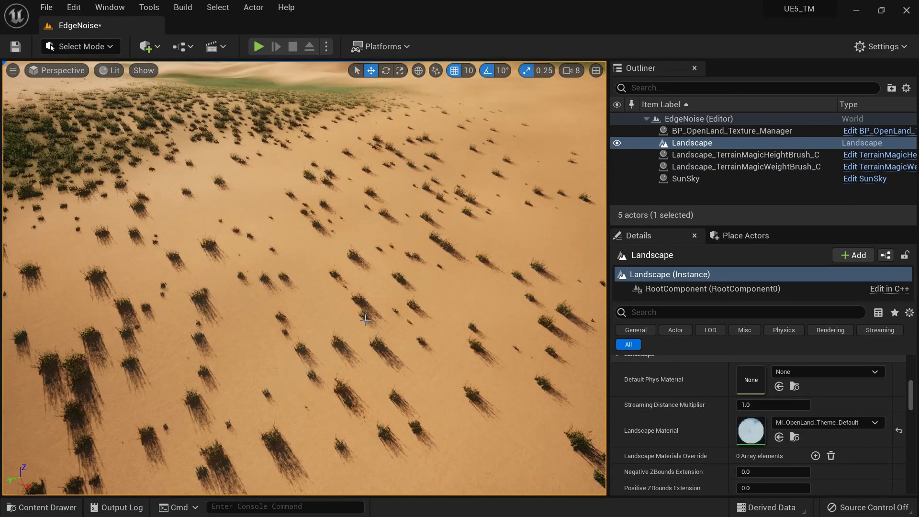
right_click_drag(288, 273, 311, 263)
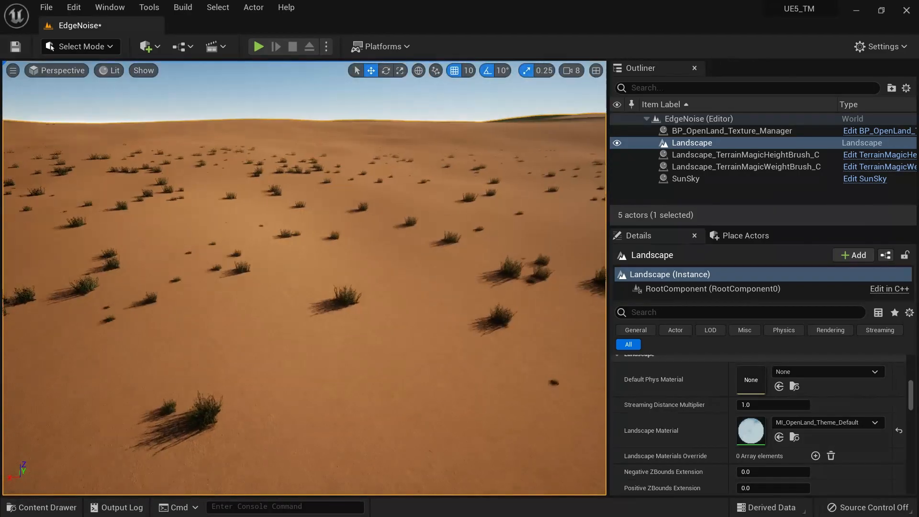
right_click_drag(305, 278, 309, 287)
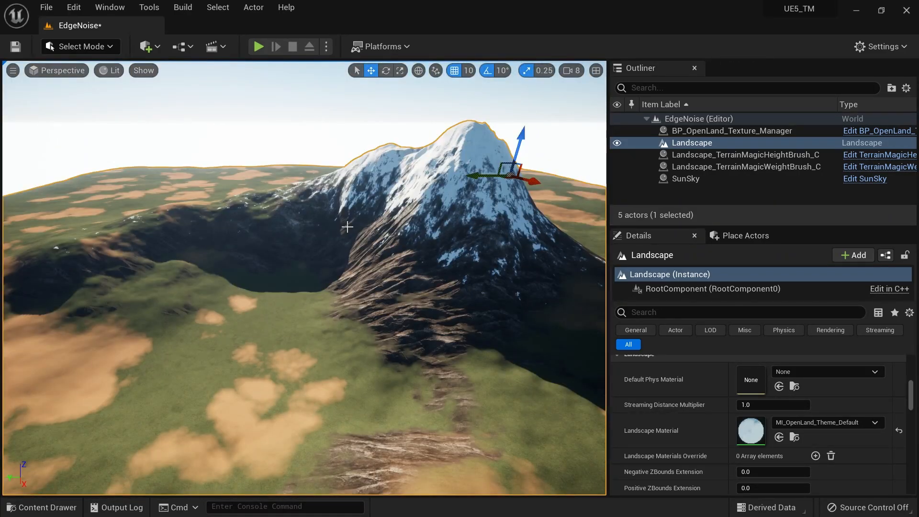
right_click_drag(305, 268, 302, 309)
Select the weight brush again and disable both its Area Noise Mask and its Normal Mask
left_click(777, 167)
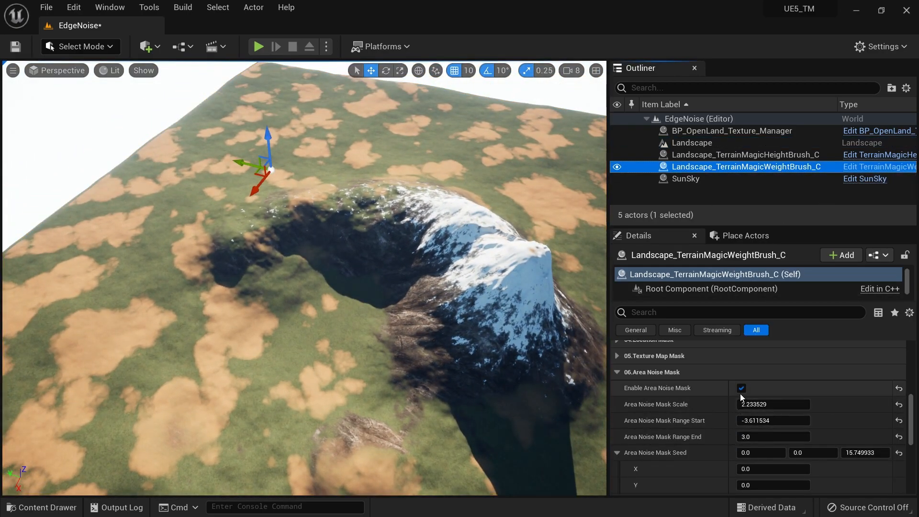
left_click(741, 389)
scroll(740, 390, "up", 5)
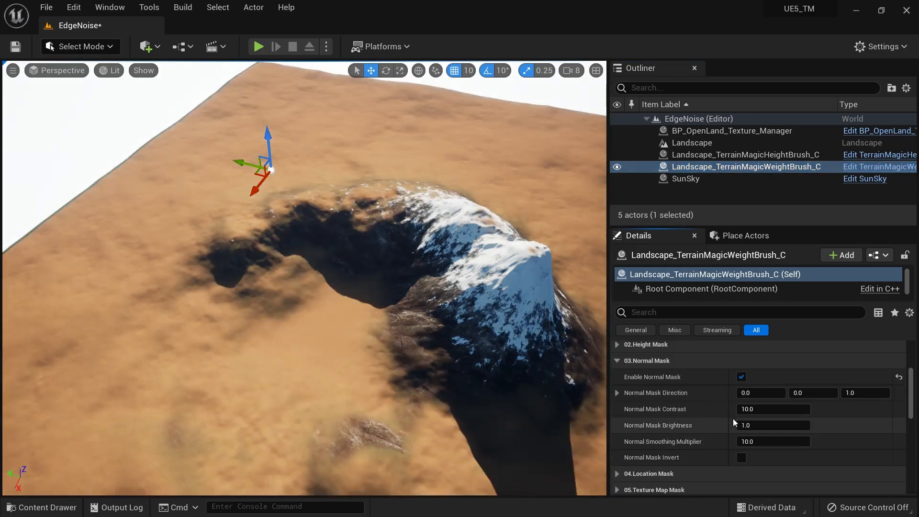
left_click(745, 378)
scroll(720, 397, "up", 3)
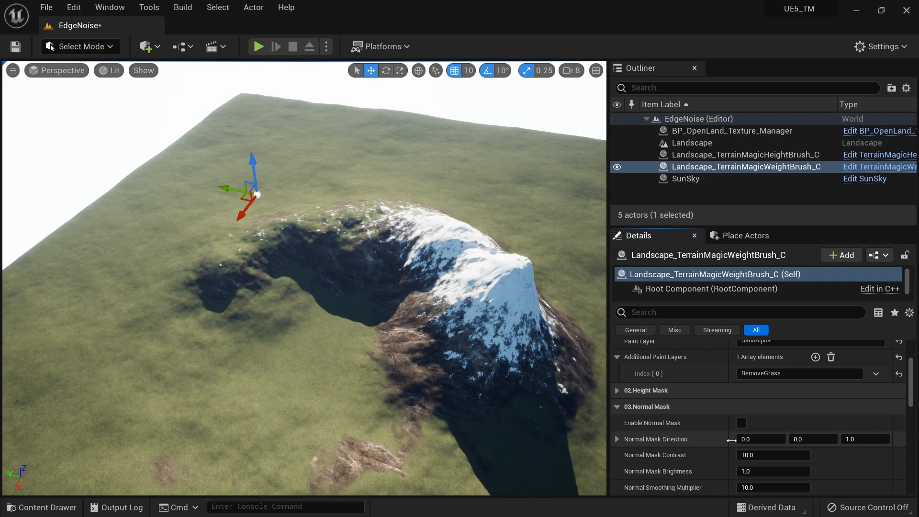
Enable the Location Mask on the weight brush and move the brush onto the open grass in front of the crater
scroll(747, 445, "down", 3)
left_click(632, 389)
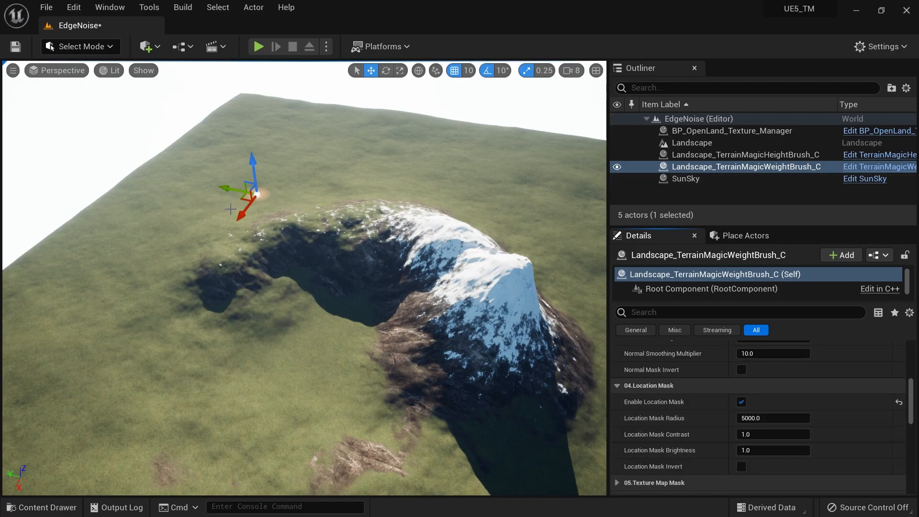
mouse_move(259, 203)
left_mouse_down()
mouse_move(228, 223)
mouse_move(117, 410)
left_mouse_up()
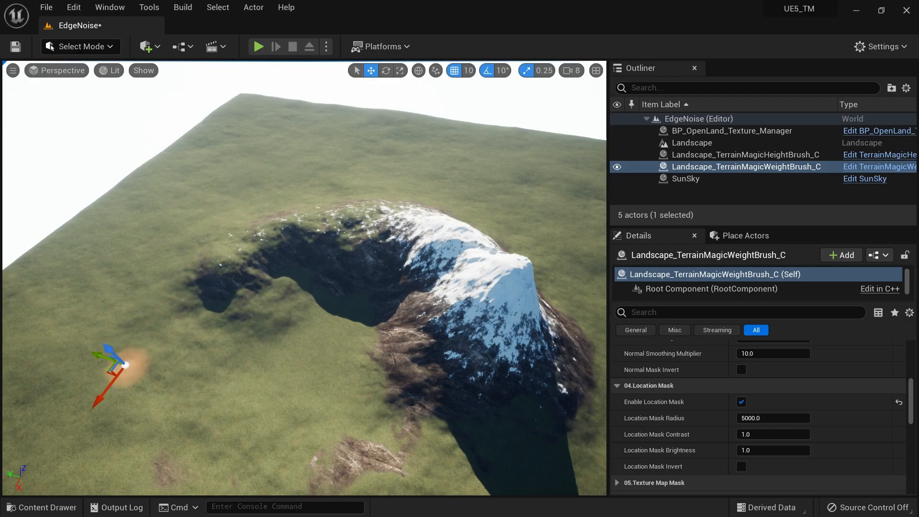
right_click_drag(144, 393, 110, 393)
Raise the Location Mask Radius to about 24381 and its Brightness to about 3.04
left_click_drag(765, 422, 872, 422)
right_click_drag(186, 330, 191, 371)
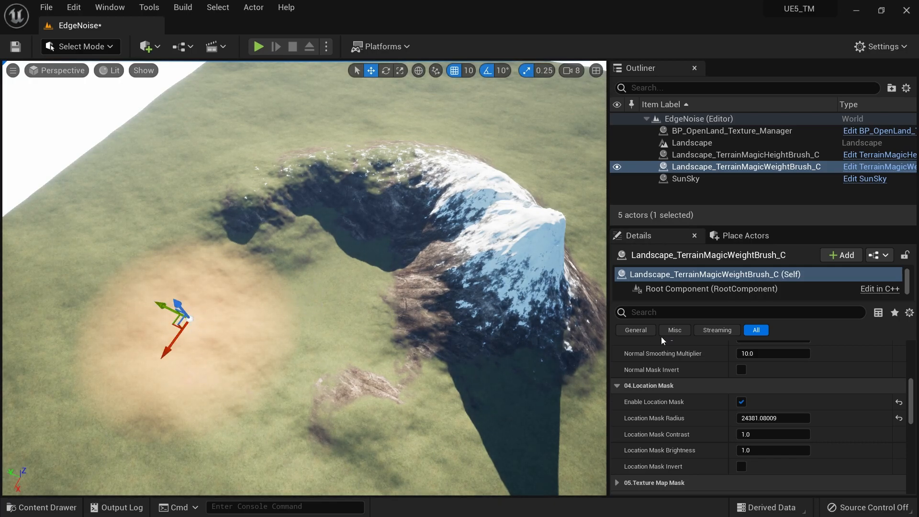
left_click(742, 157)
left_click(746, 168)
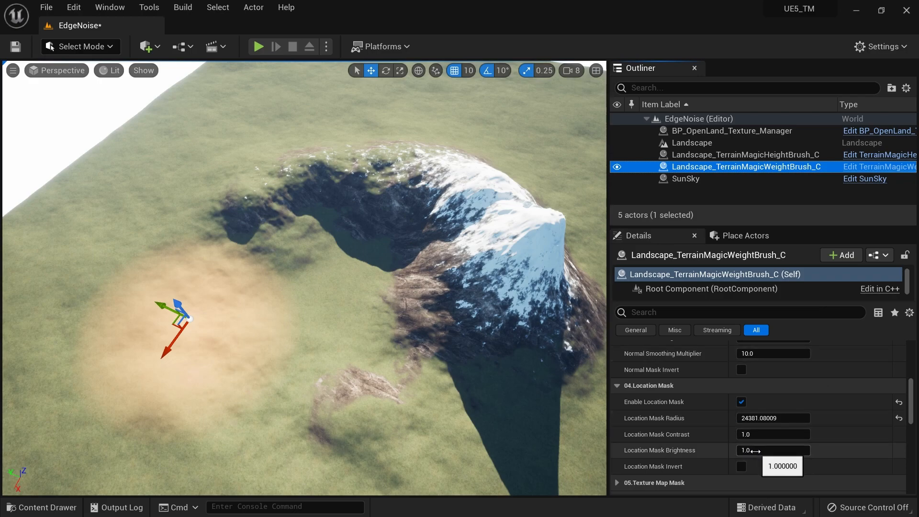
left_click_drag(750, 451, 795, 451)
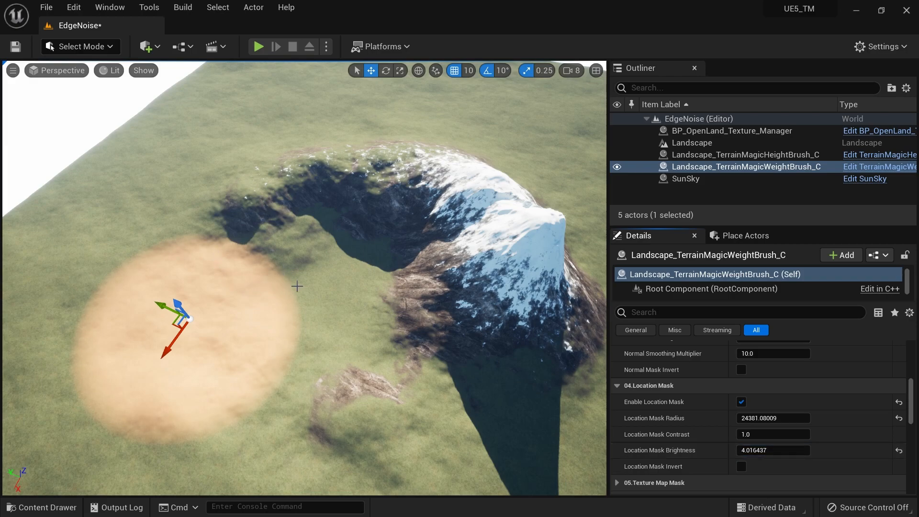
left_click_drag(766, 451, 749, 450)
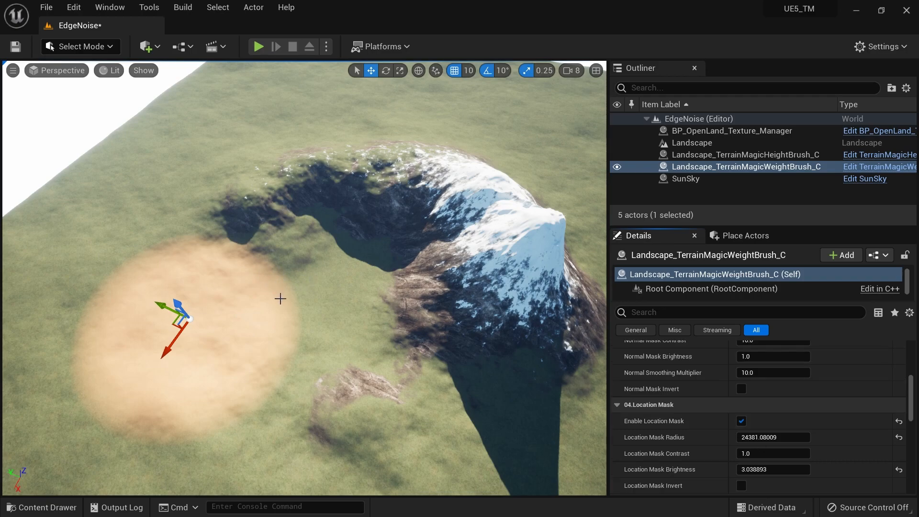
Enable the weight brush's Edge Noise Mask and raise its Contrast to about 5.37
scroll(669, 433, "down", 3)
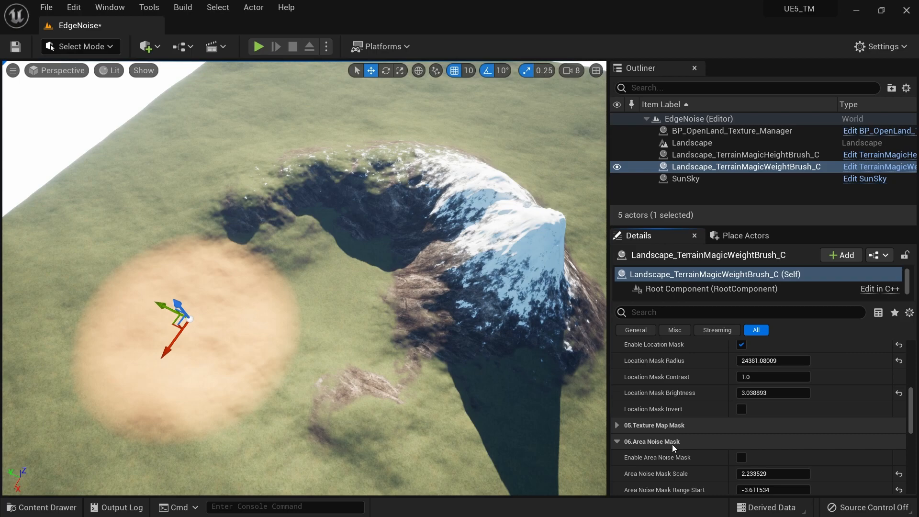
scroll(672, 444, "up", 2)
scroll(680, 431, "down", 1)
scroll(696, 401, "down", 3)
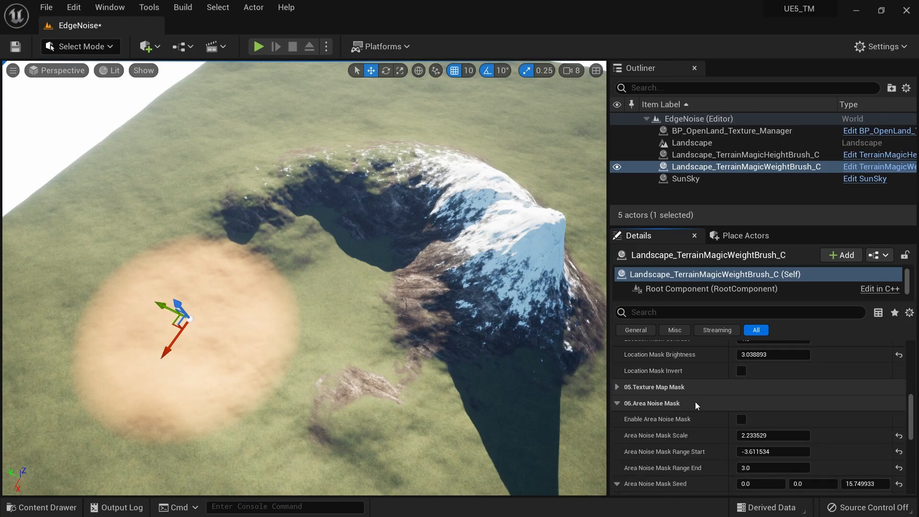
scroll(696, 402, "down", 3)
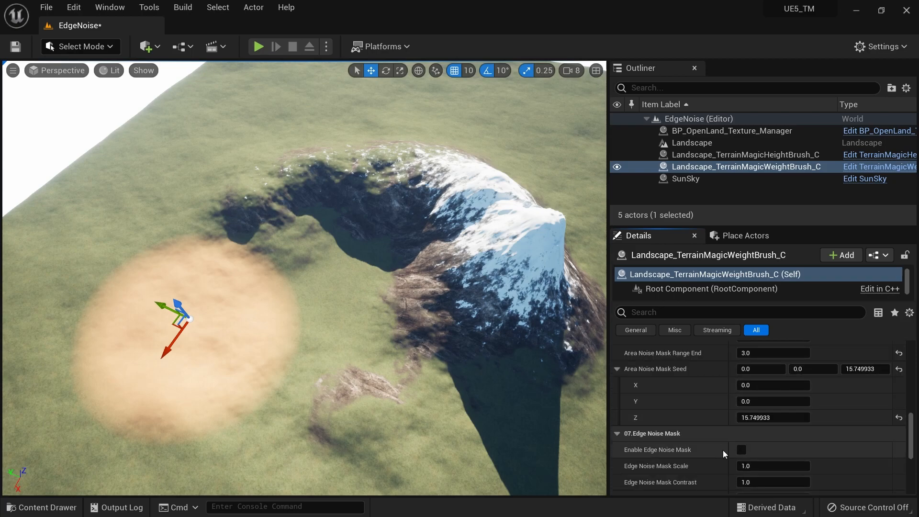
scroll(728, 448, "down", 1)
left_click(742, 413)
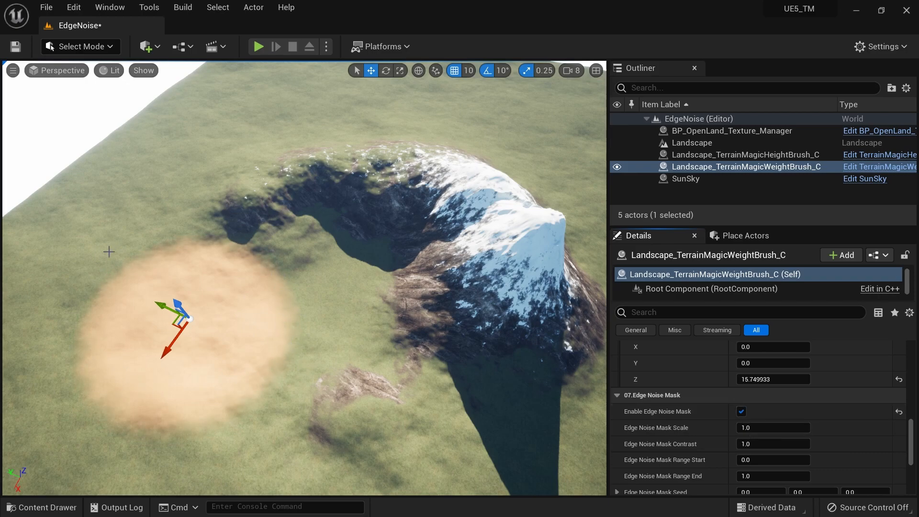
left_click(754, 445)
left_click_drag(754, 445, 785, 445)
right_click_drag(315, 375, 316, 407)
Try a Location Mask Brightness of 1 on the weight brush, and settle on 2
scroll(807, 426, "up", 5)
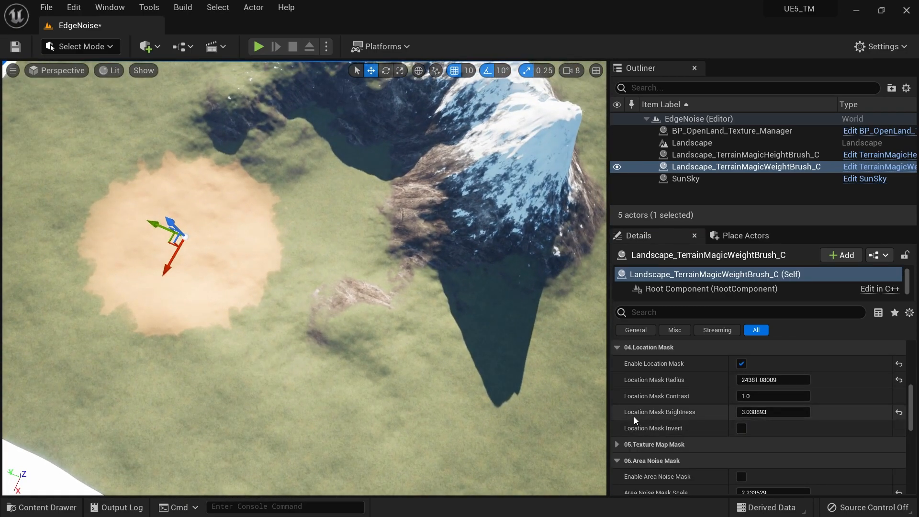
left_click(785, 412)
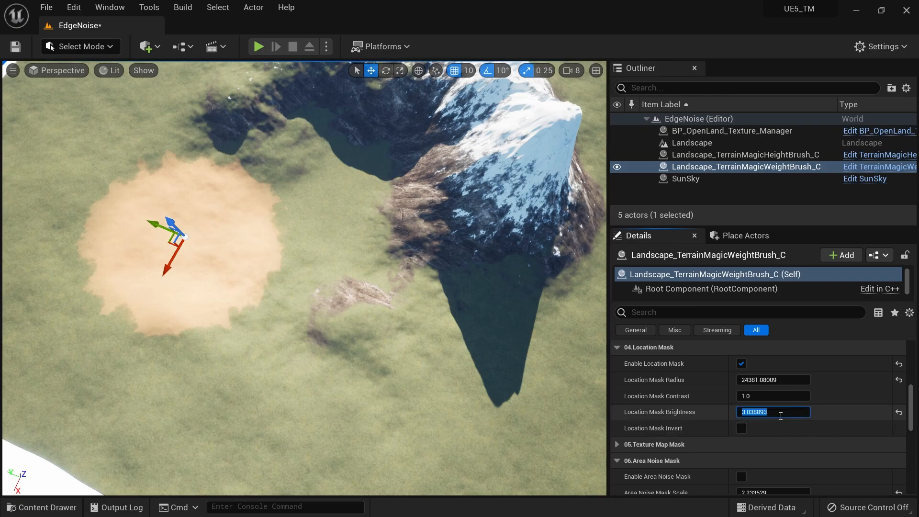
type("1")
key("Return")
left_click(795, 414)
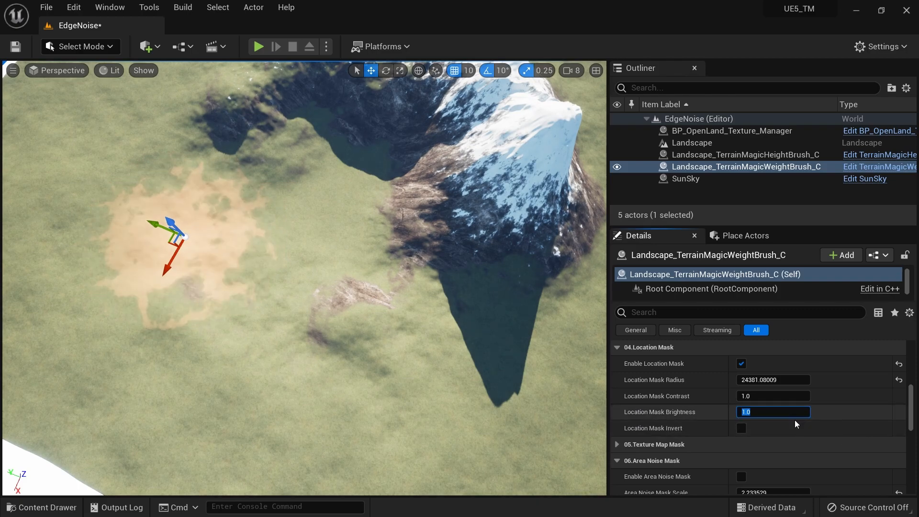
type("2")
left_click(803, 437)
left_click(790, 413)
Examine up close how the grass thins out along the noisy edge of the sand patch
scroll(739, 421, "down", 6)
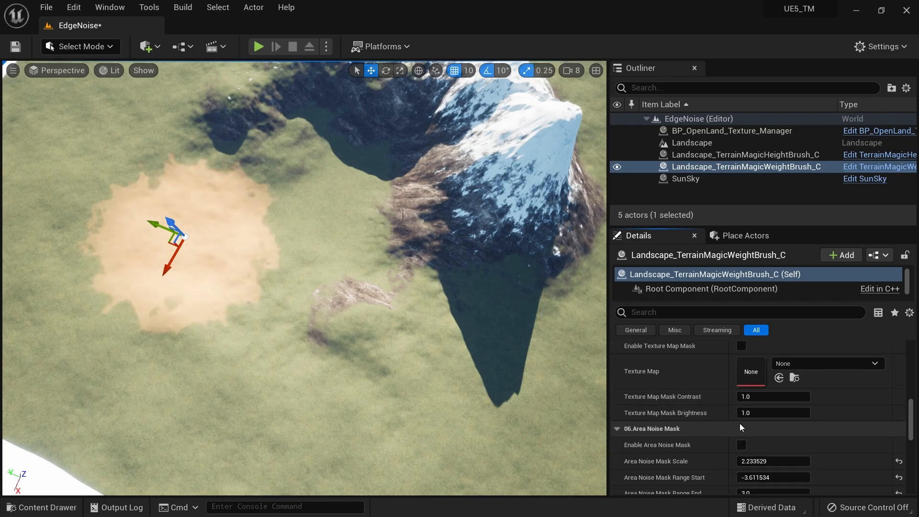
key("w")
mouse_move(307, 278)
right_mouse_down()
mouse_move(306, 292)
mouse_move(245, 265)
mouse_move(311, 287)
mouse_move(318, 306)
mouse_move(335, 297)
mouse_move(321, 273)
mouse_move(373, 280)
mouse_move(304, 249)
mouse_move(299, 282)
mouse_move(309, 245)
mouse_move(307, 282)
mouse_move(302, 266)
right_mouse_up()
key("w")
key("s")
key("w")
key("s")
key("s")
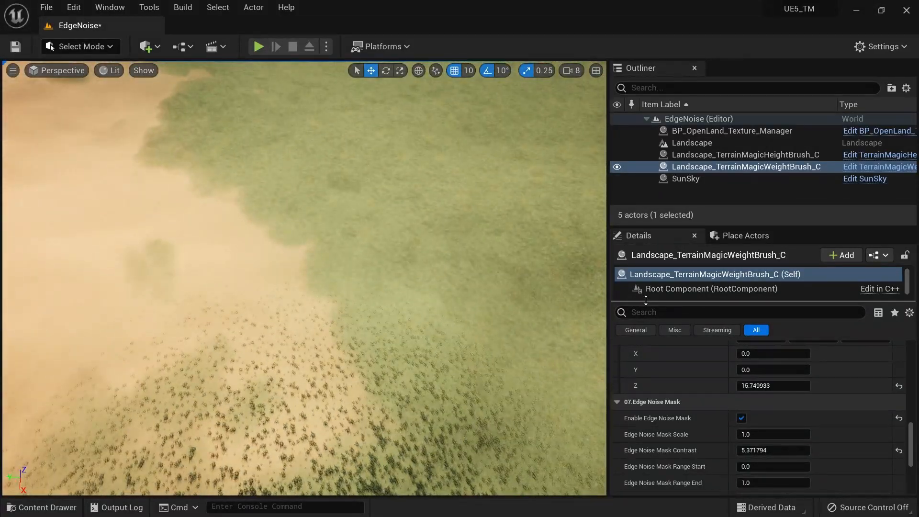
Set the Edge Noise Mask Contrast to 3 and check the softer sand border from above
scroll(760, 383, "down", 4)
left_click_drag(773, 372, 780, 372)
left_click(773, 373)
left_click(900, 372)
right_click_drag(343, 262, 318, 211)
right_click_drag(319, 211, 336, 226)
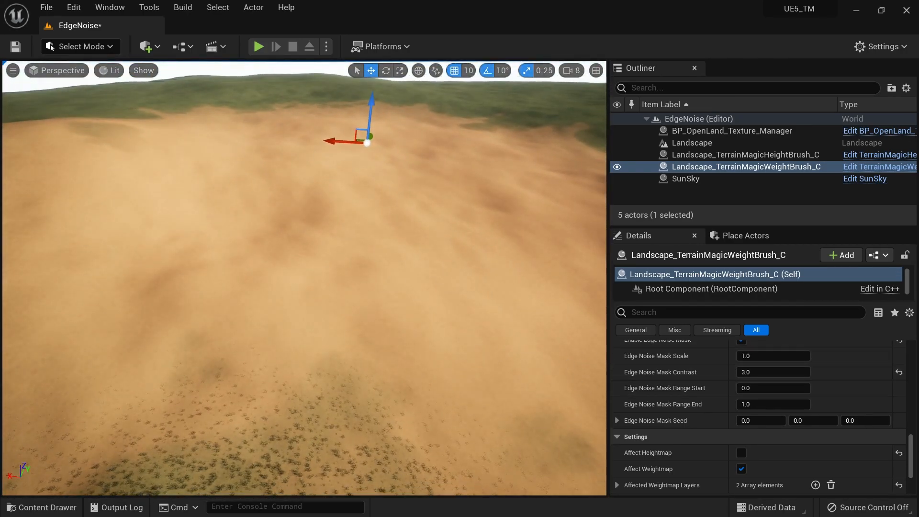
Adjust the Edge Noise Mask Seed to about 1.17, 0.67, 6.31, with Scale about 1.83 and Contrast about 6.76
left_click_drag(761, 357, 829, 358)
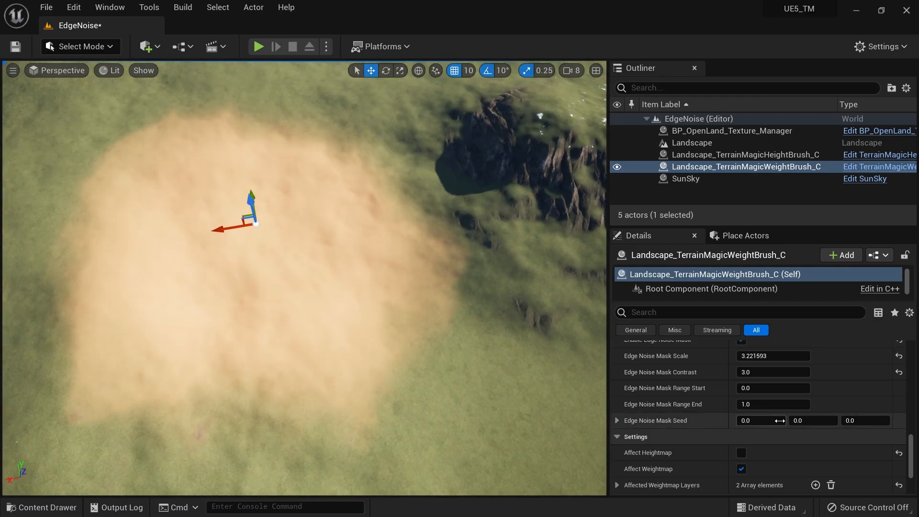
left_click_drag(862, 421, 824, 421)
left_click_drag(746, 420, 761, 421)
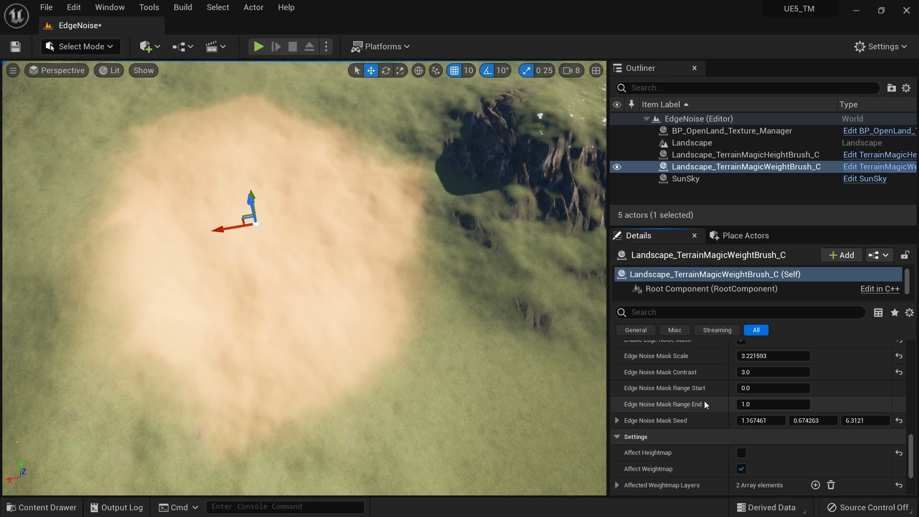
left_click_drag(773, 357, 790, 372)
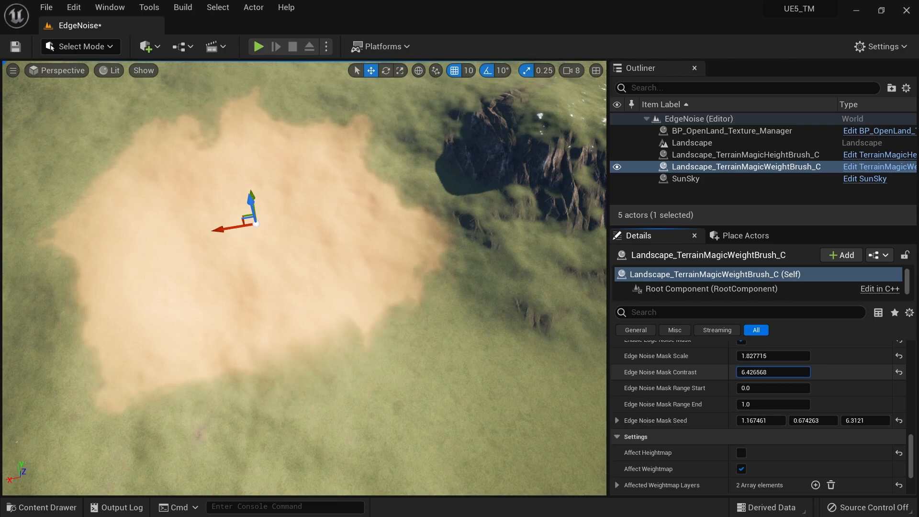
Vary the Edge Noise Mask range, setting Range Start to 1 and Range End to -1
mouse_move(754, 389)
left_mouse_down()
mouse_move(735, 389)
mouse_move(761, 389)
mouse_move(756, 404)
mouse_move(769, 405)
mouse_move(759, 405)
left_mouse_up()
left_click(764, 387)
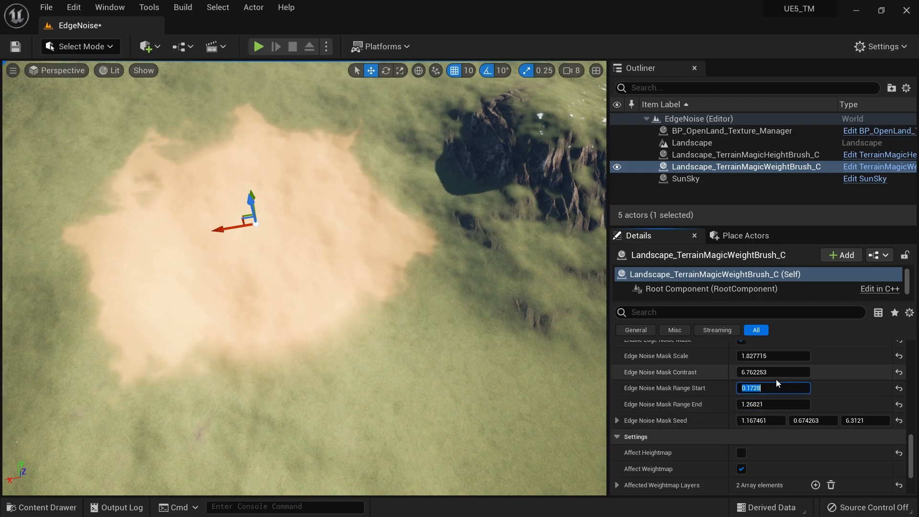
type("1")
left_click(767, 405)
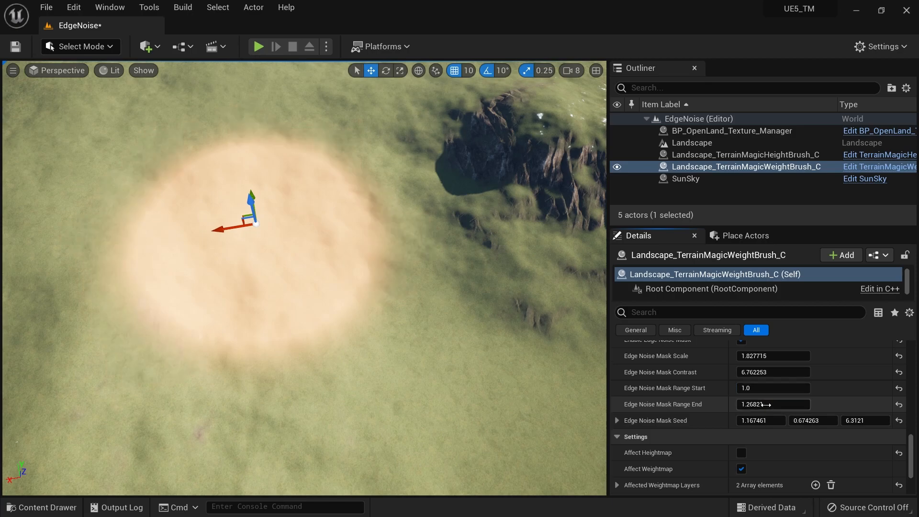
type("-1")
key("Return")
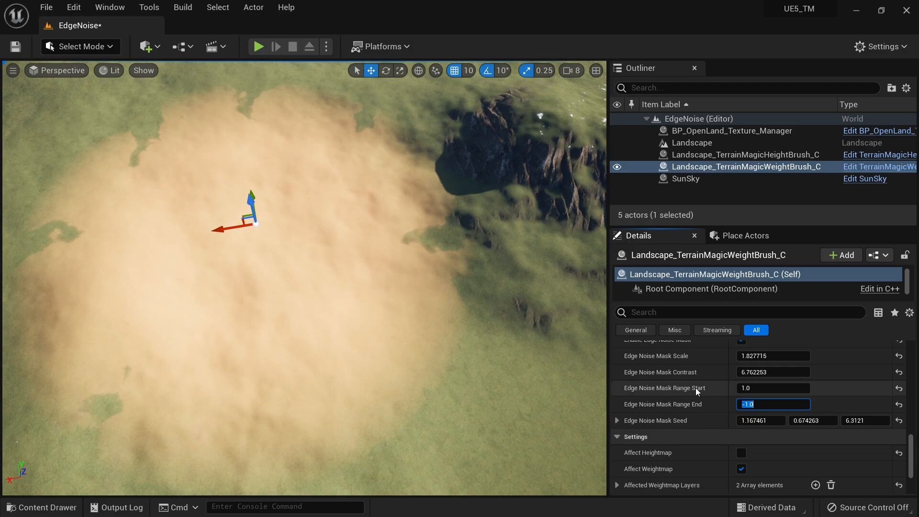
Adjust the Edge Noise Mask Range Start to about 1.6 and Range End to about -0.24
mouse_move(758, 387)
left_mouse_down()
mouse_move(752, 402)
mouse_move(780, 404)
left_mouse_up()
mouse_move(236, 227)
left_mouse_down()
mouse_move(344, 229)
mouse_move(187, 249)
mouse_move(212, 288)
left_mouse_up()
mouse_move(212, 287)
right_mouse_down()
mouse_move(205, 263)
mouse_move(211, 277)
mouse_move(306, 297)
mouse_move(258, 264)
mouse_move(203, 250)
mouse_move(283, 254)
right_mouse_up()
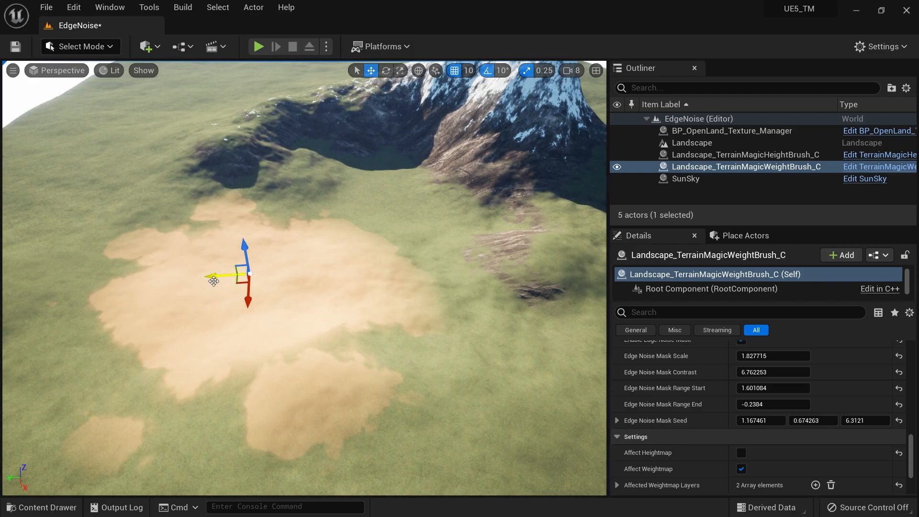
right_click_drag(213, 282, 213, 261)
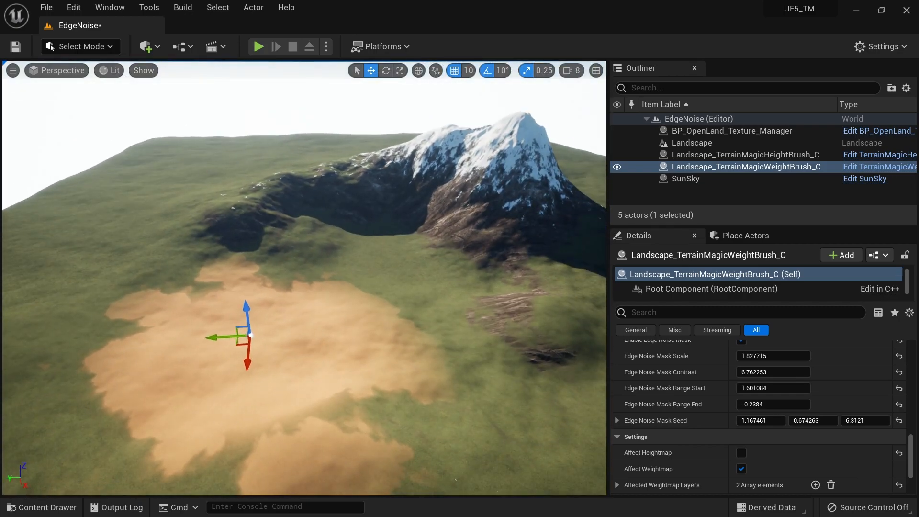